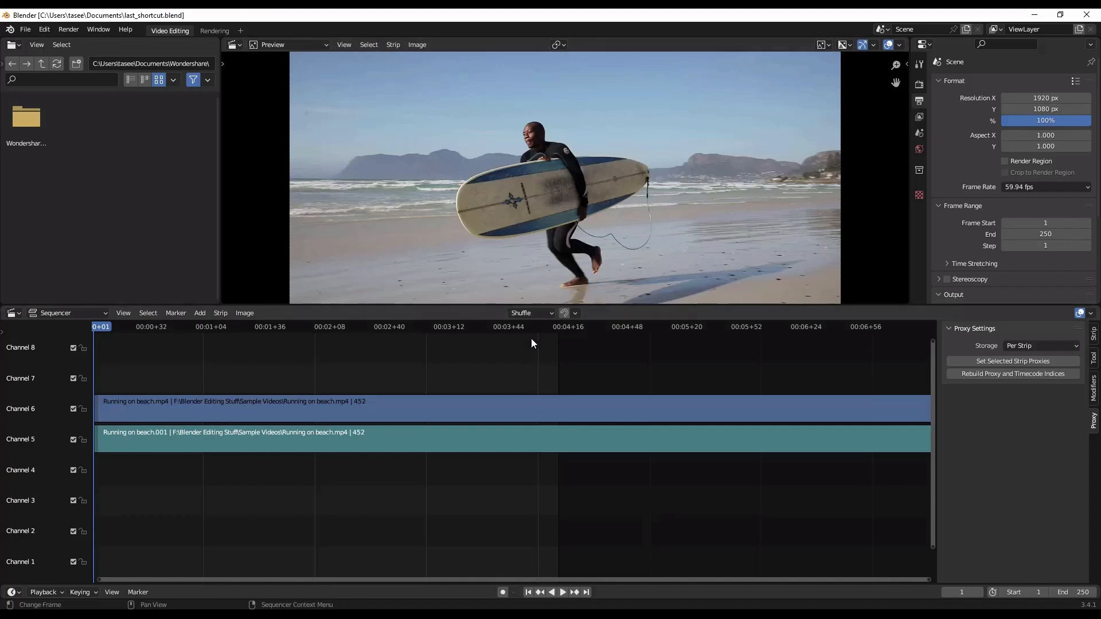
Split both Running on beach strips at frame 201 and move the second parts to about 00:04+10, one channel lower.
{"action": "key", "text": "ctrl+o"}
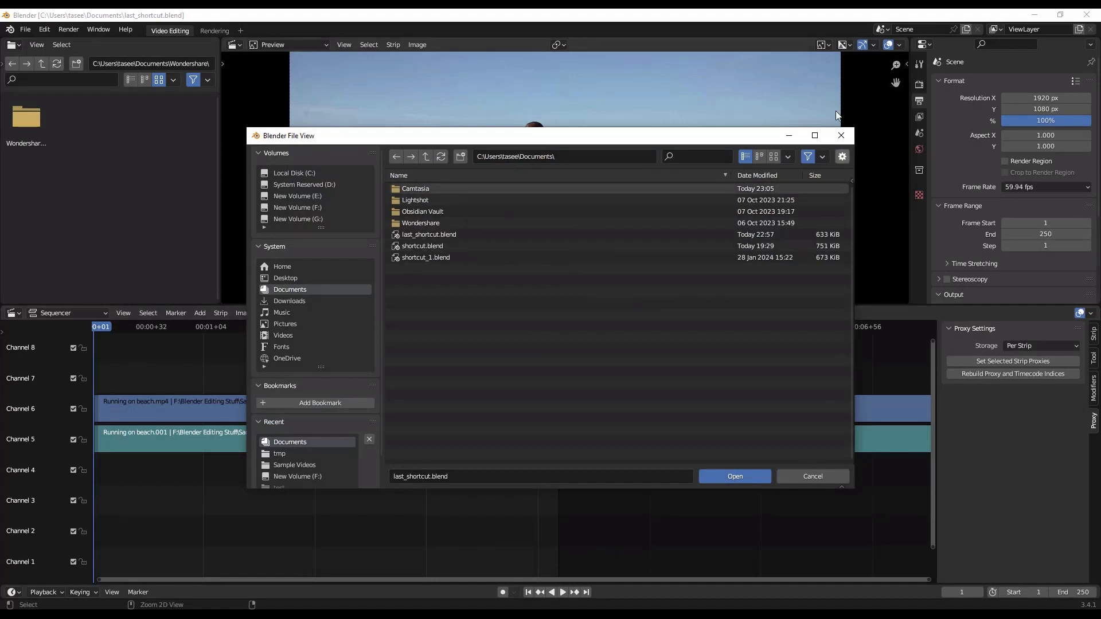
{"action": "left_click", "coordinate": [841, 135]}
{"action": "left_click", "coordinate": [418, 403]}
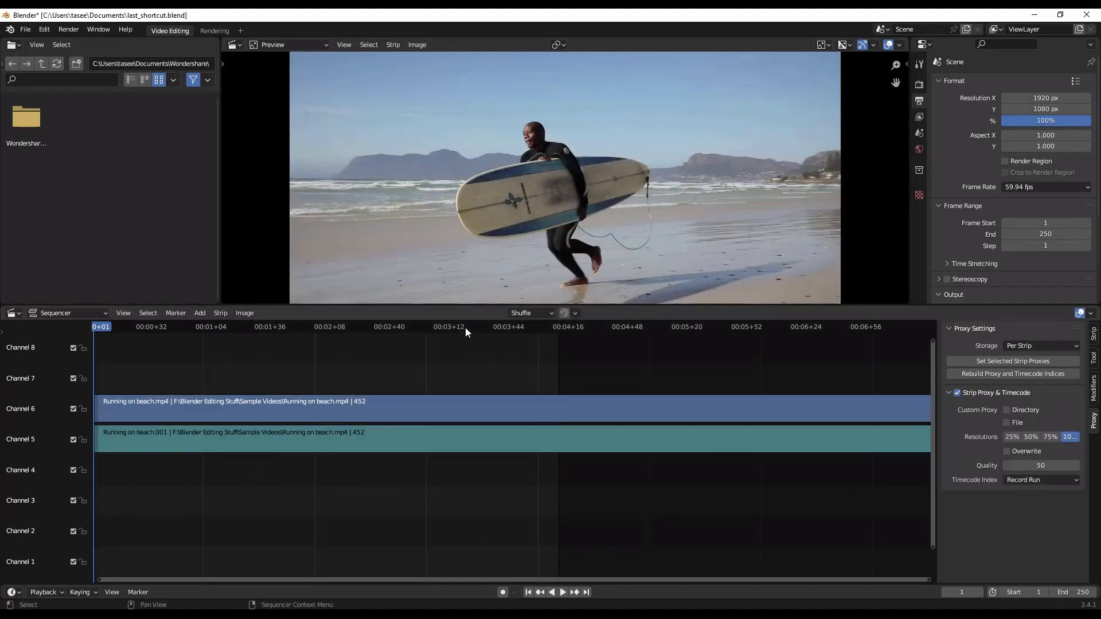
{"action": "left_click", "coordinate": [466, 327]}
{"action": "key", "text": "a"}
{"action": "key", "text": "k"}
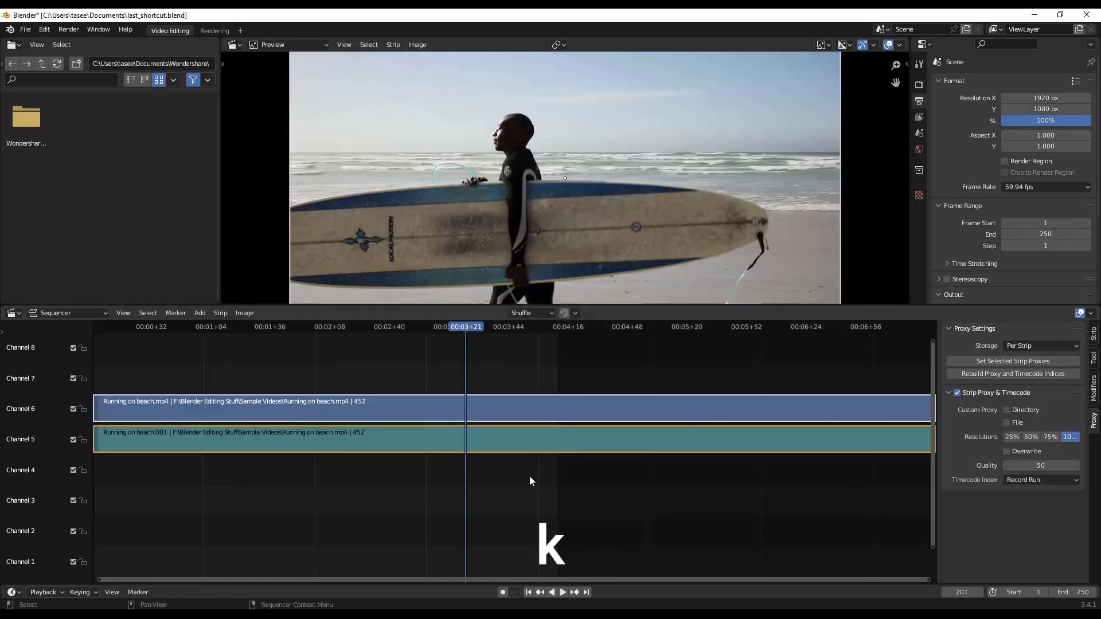
{"action": "left_click_drag", "start_coordinate": [543, 369], "coordinate": [644, 402]}
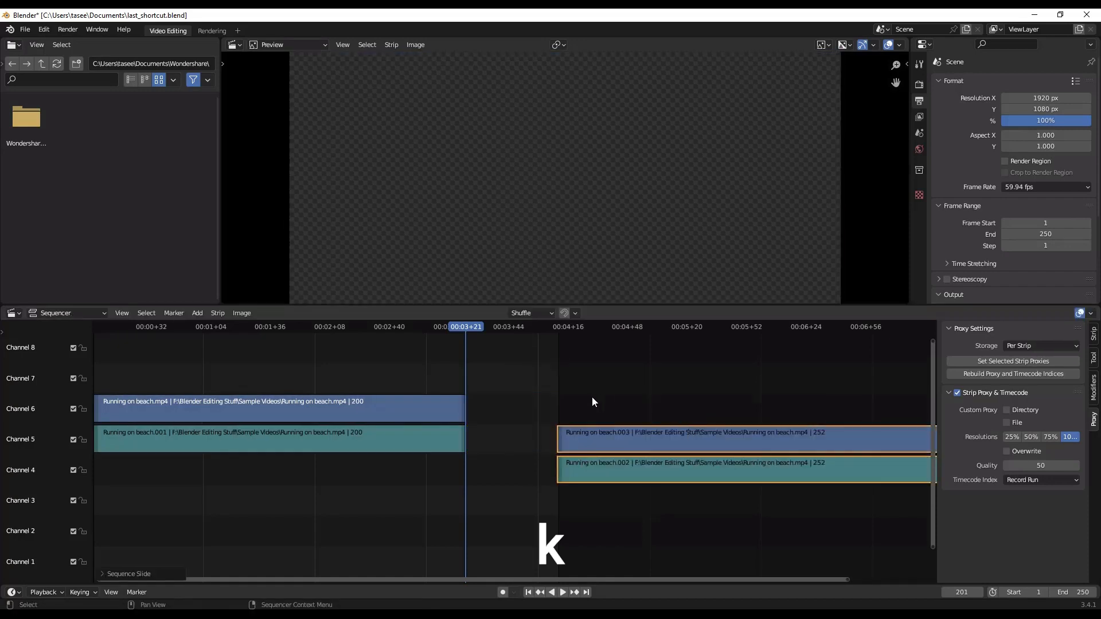
Reopen last_shortcut.blend without saving the changes made to the strips.
{"action": "left_click", "coordinate": [425, 328]}
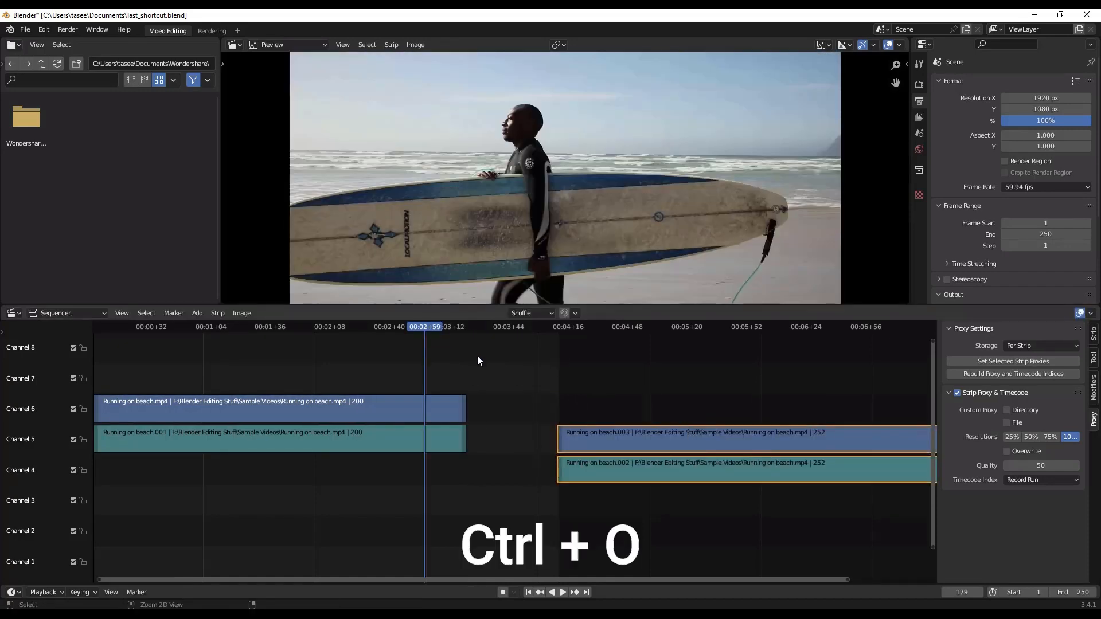
{"action": "key", "text": "ctrl+o"}
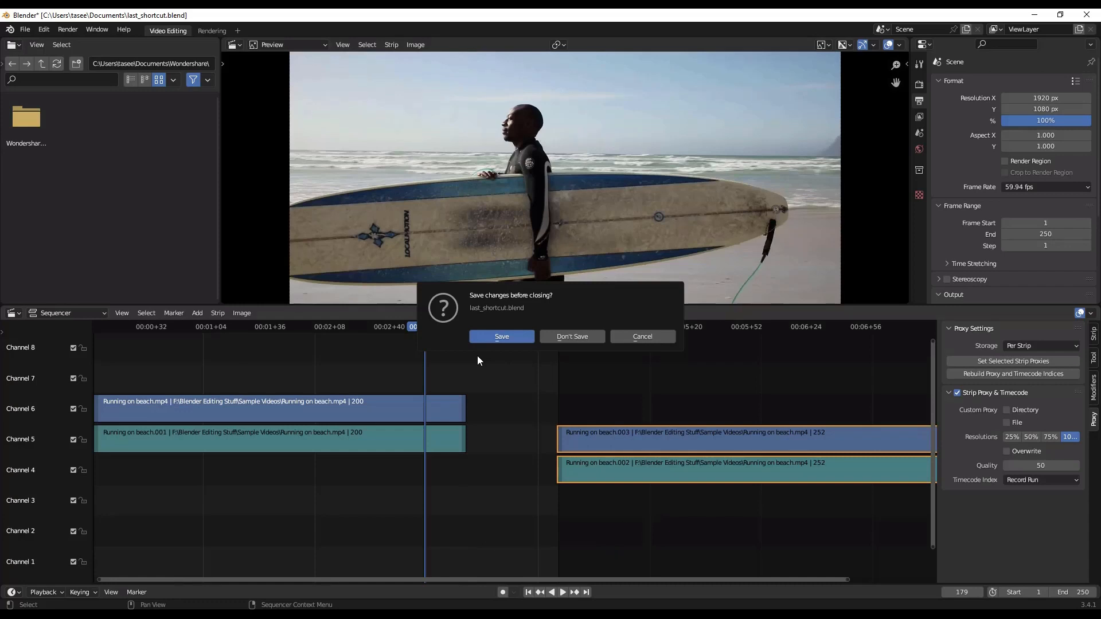
{"action": "left_click", "coordinate": [564, 336]}
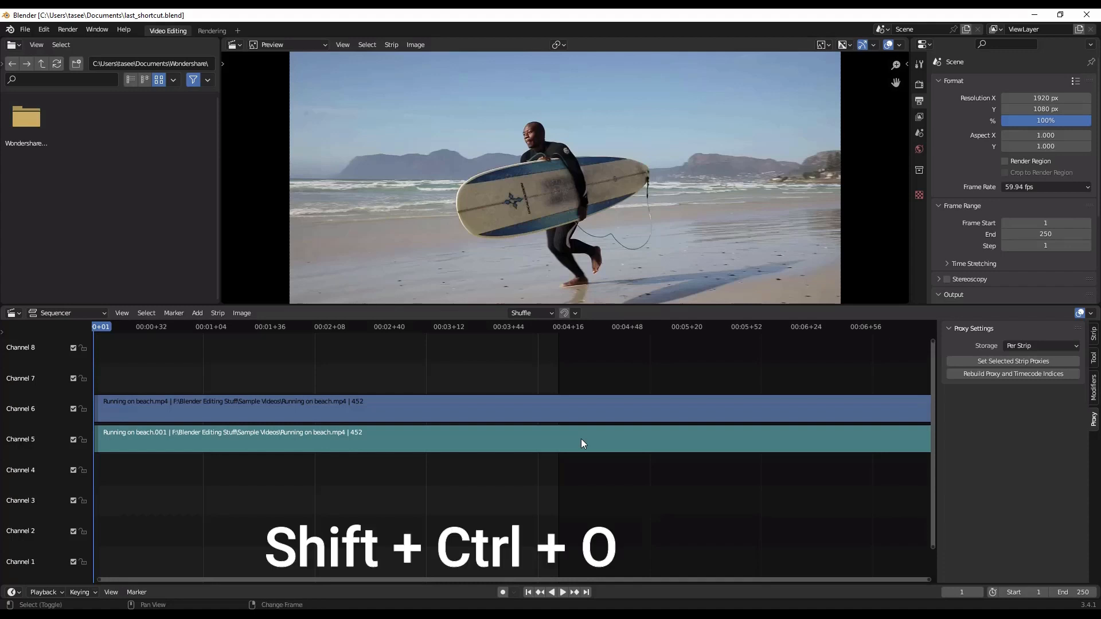
Open the recent project shortcut_1.blend and switch back to the recent project last_shortcut.blend.
{"action": "key", "text": "ctrl+shift+o"}
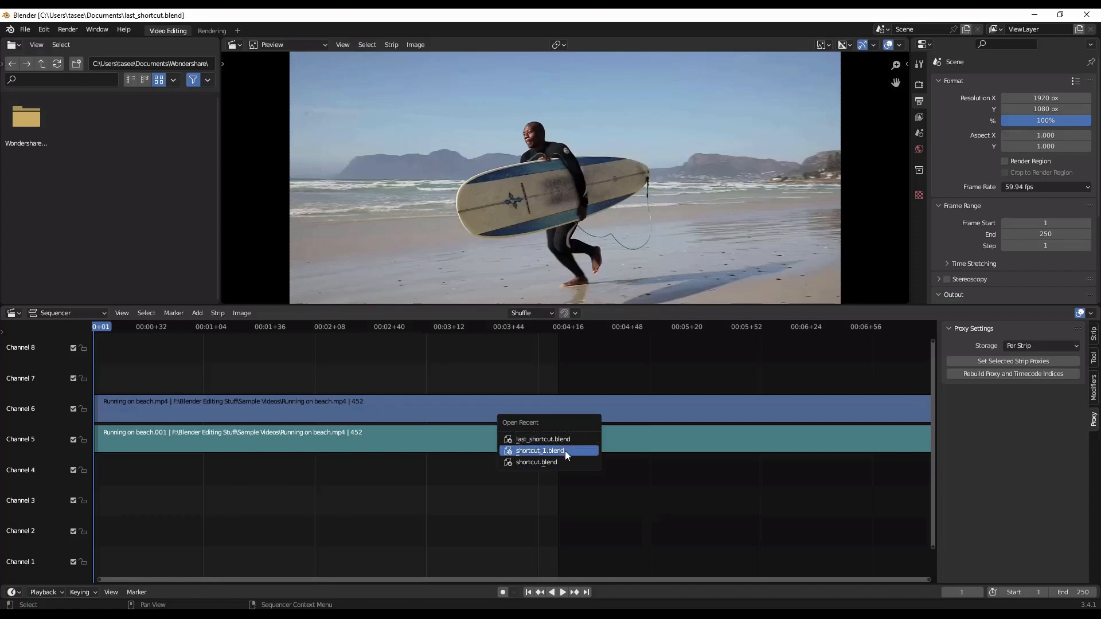
{"action": "left_click", "coordinate": [564, 451]}
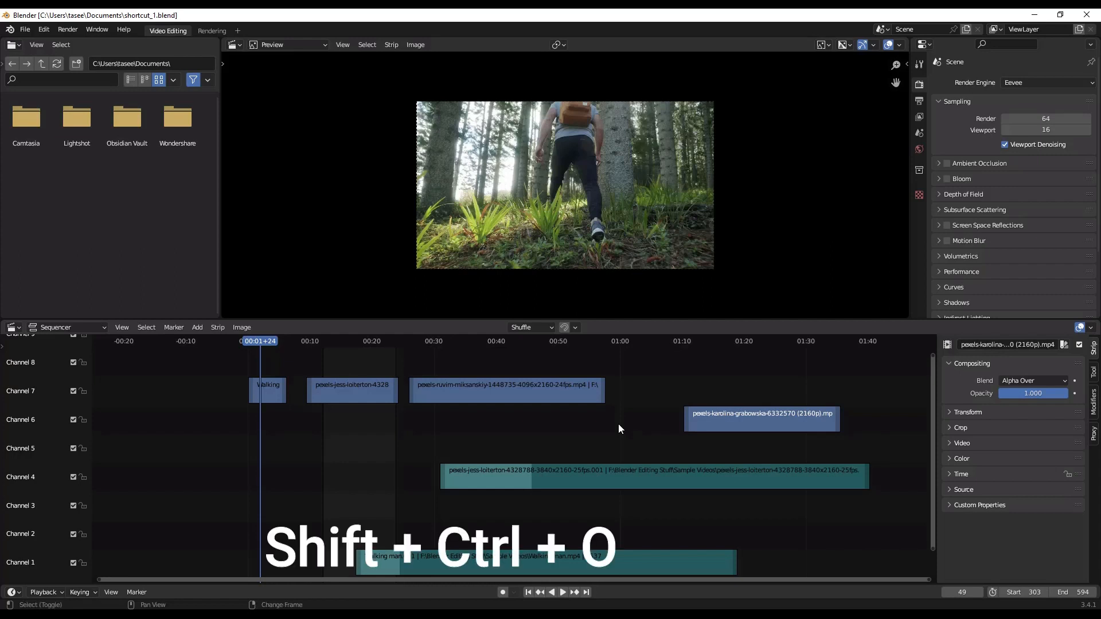
{"action": "key", "text": "ctrl+shift+o"}
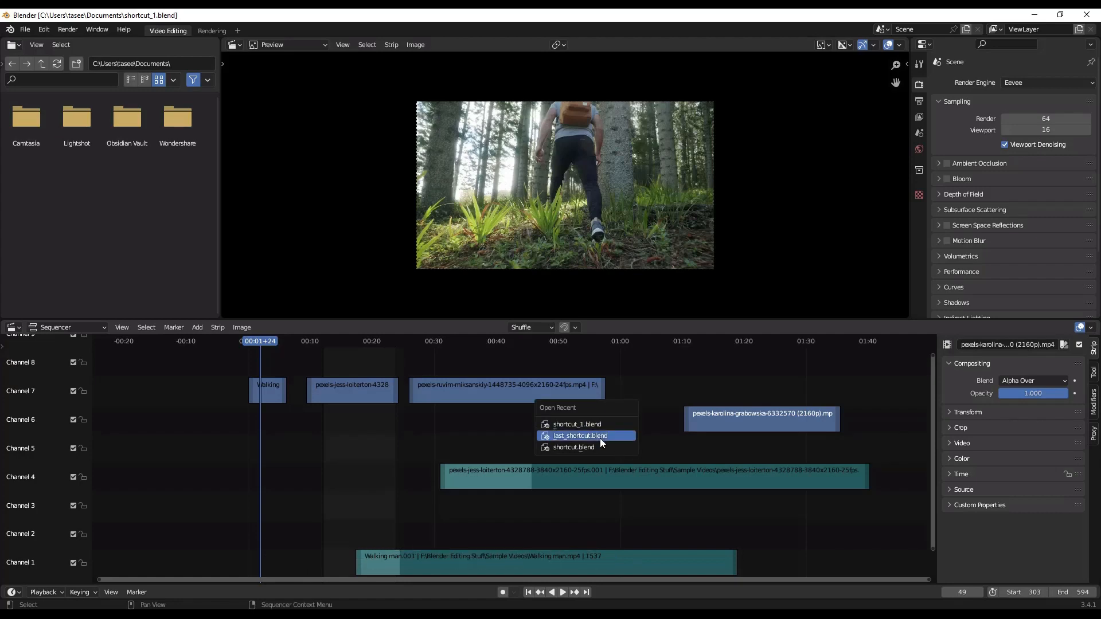
{"action": "left_click", "coordinate": [597, 436]}
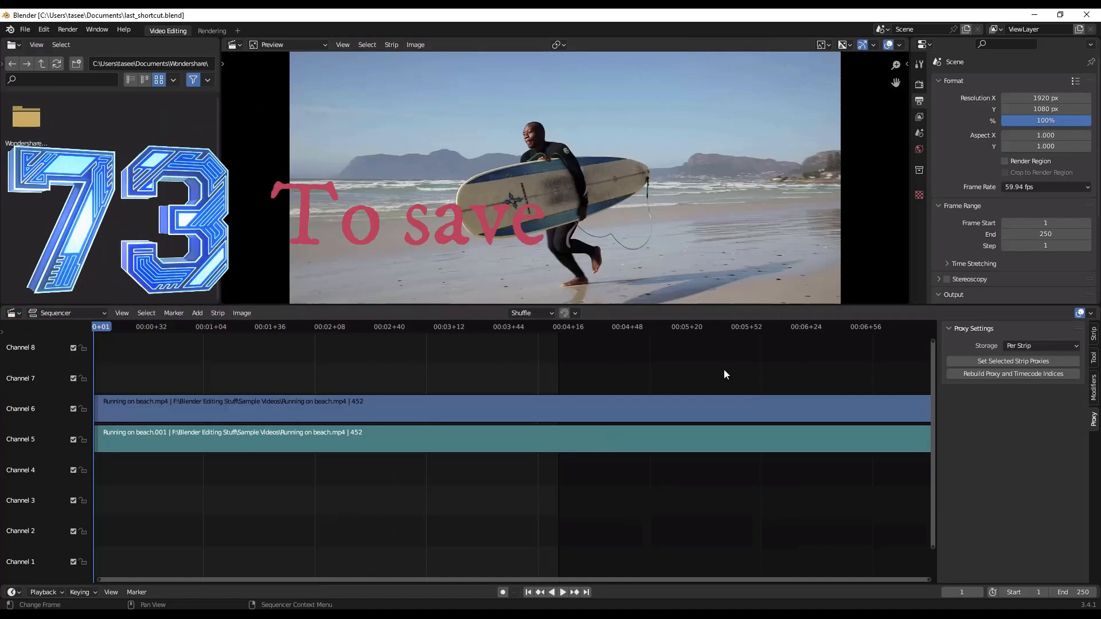
Move both Running on beach strips to start at about 00:00+39 and save the project.
{"action": "left_click", "coordinate": [498, 343]}
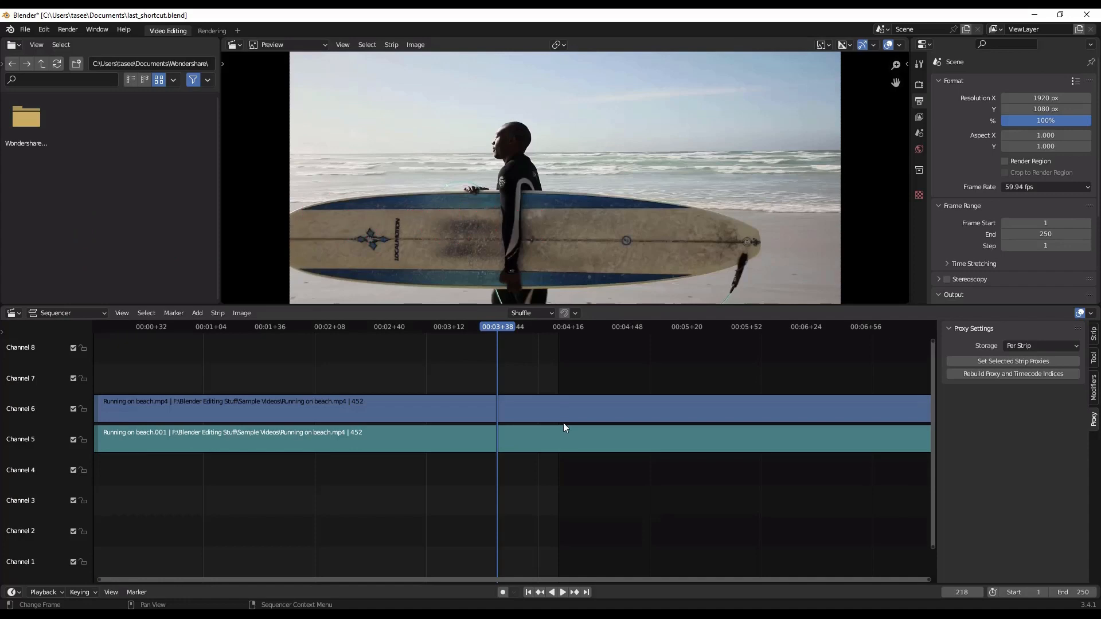
{"action": "left_click_drag", "start_coordinate": [591, 379], "coordinate": [545, 505]}
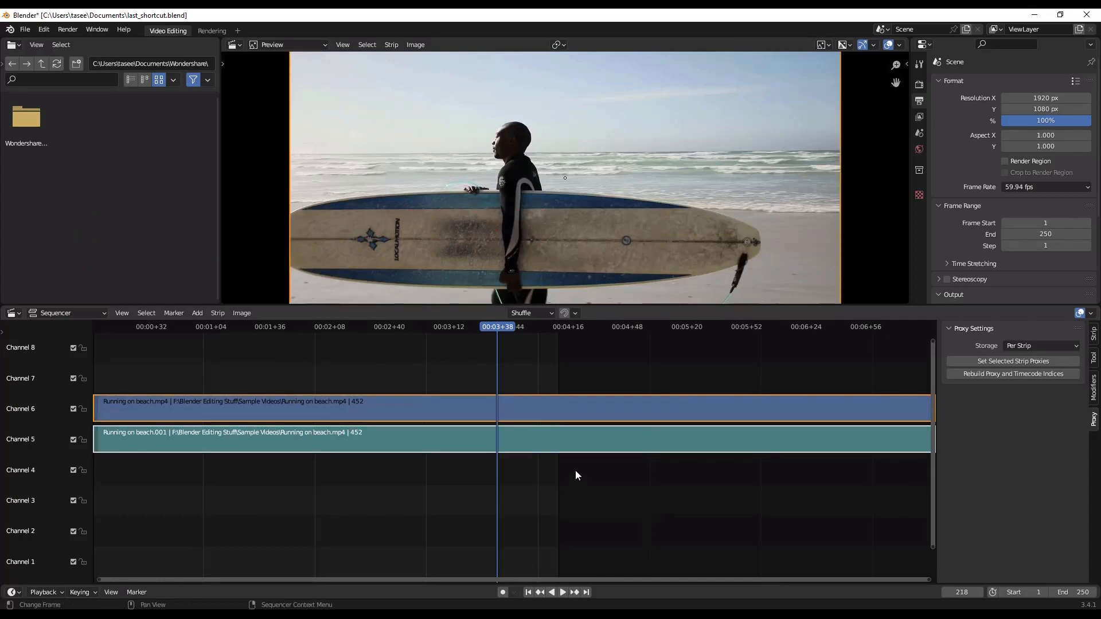
{"action": "key", "text": "g"}
{"action": "left_click", "coordinate": [399, 410]}
{"action": "scroll", "coordinate": [382, 467], "scroll_direction": "down", "scroll_amount": 5, "text": "ctrl"}
{"action": "key", "text": "Home"}
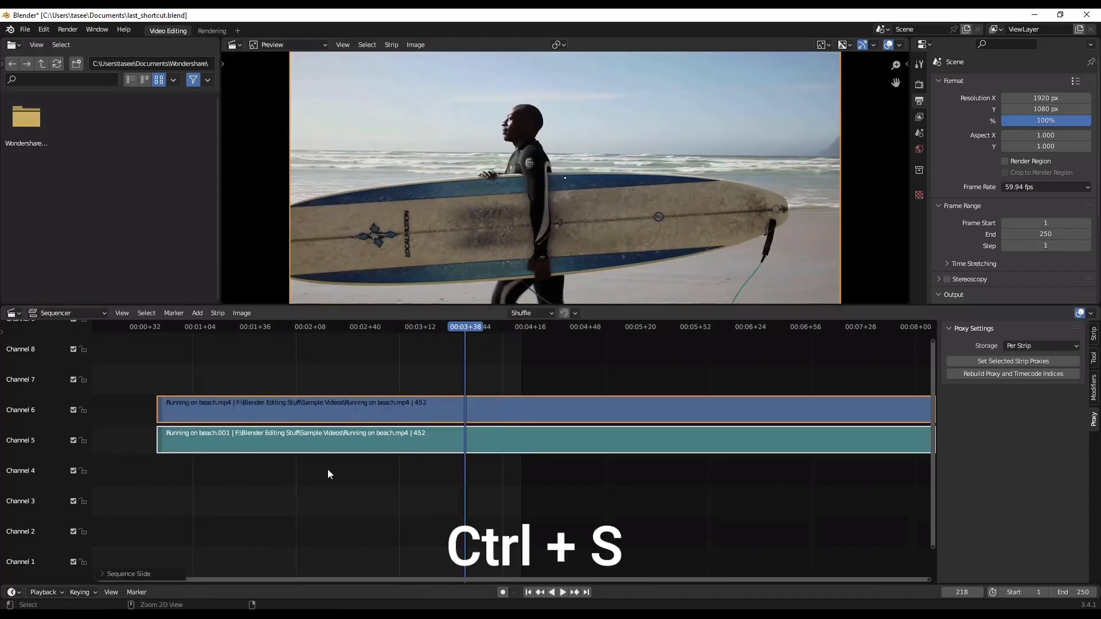
{"action": "key", "text": "ctrl+s"}
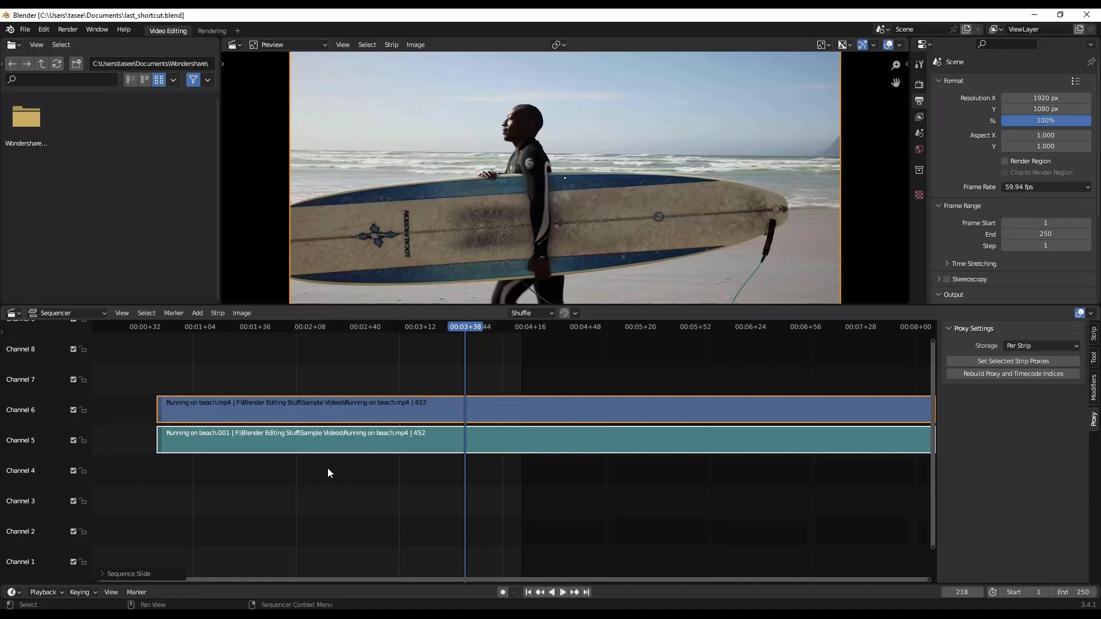
{"action": "left_click", "coordinate": [328, 468]}
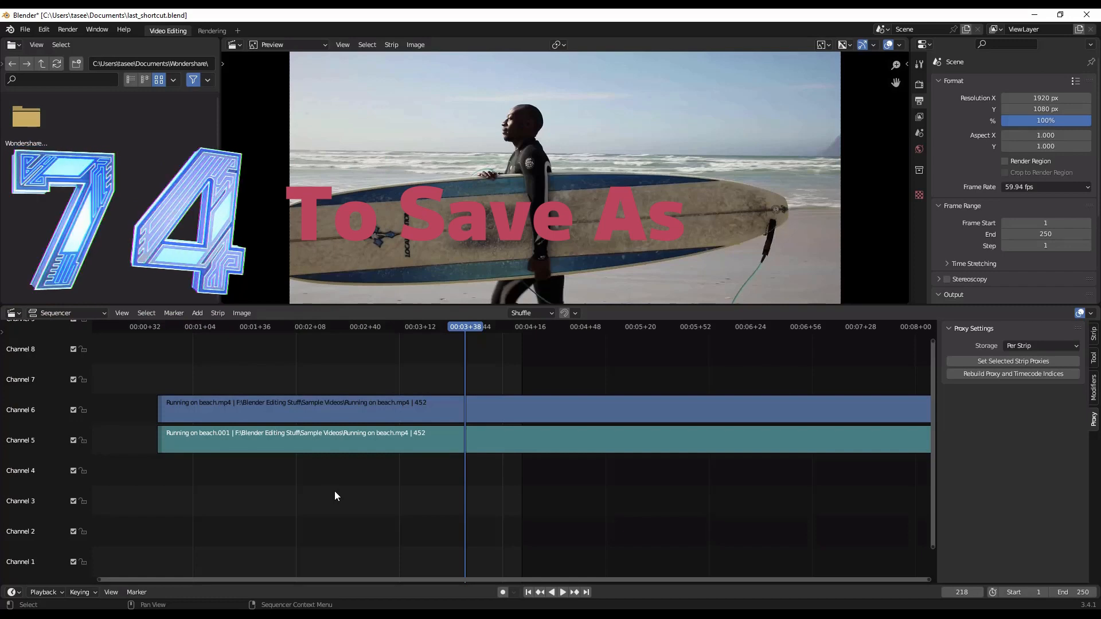
Set the playhead to frame 251 and save the project as a separate file named last_shortcut_one.blend.
{"action": "left_click_drag", "start_coordinate": [397, 322], "coordinate": [522, 338]}
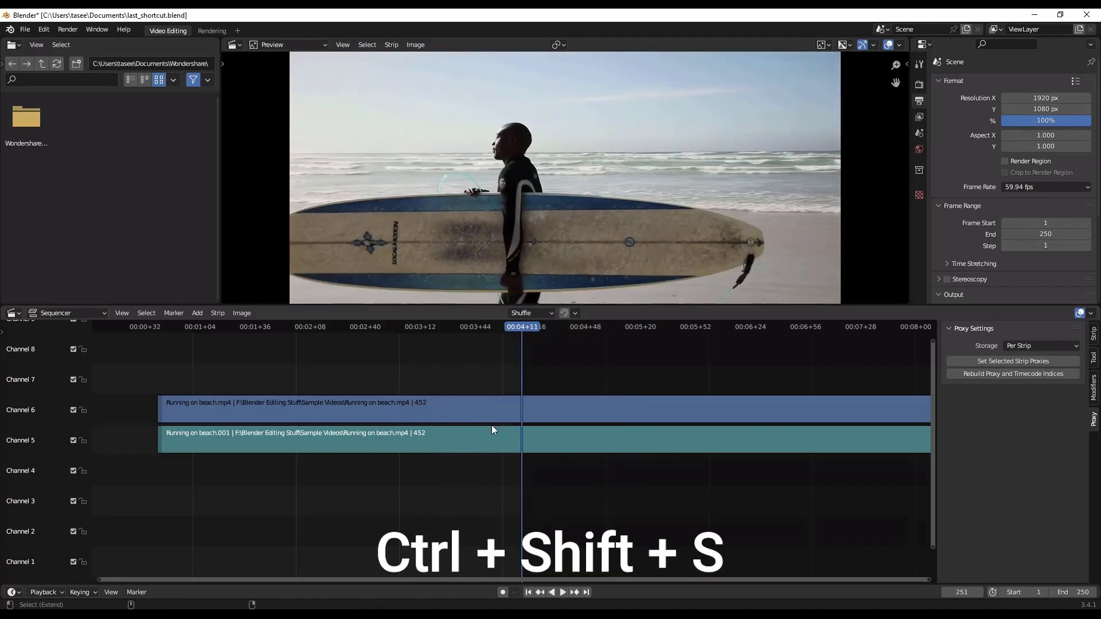
{"action": "key", "text": "ctrl+shift+s"}
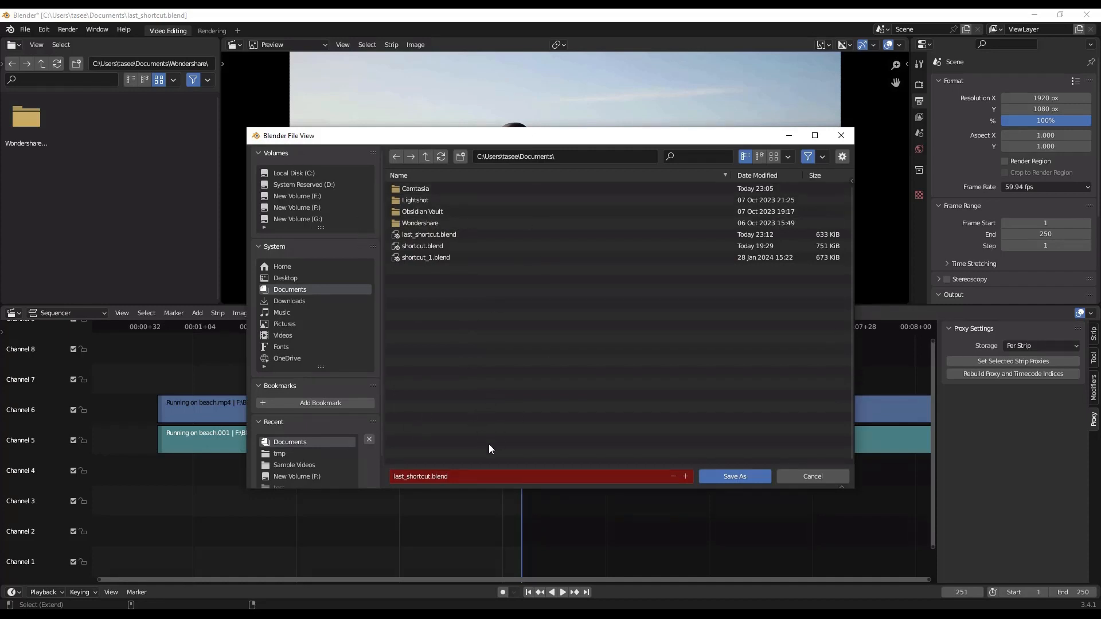
{"action": "left_click", "coordinate": [430, 476]}
{"action": "type", "text": "_one"}
{"action": "key", "text": "Return"}
{"action": "key", "text": "Return"}
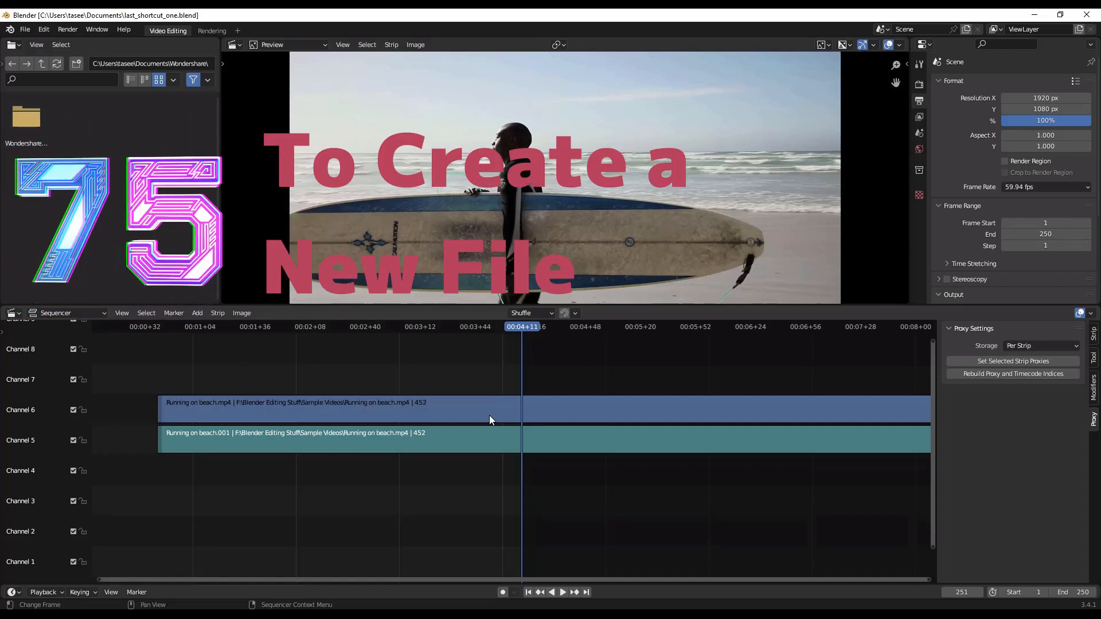
Create a new file from the Video Editing template, discarding the unsaved changes to last_shortcut_one.blend.
{"action": "key", "text": "shift+ctrl+space"}
{"action": "left_click_drag", "start_coordinate": [405, 329], "coordinate": [568, 335]}
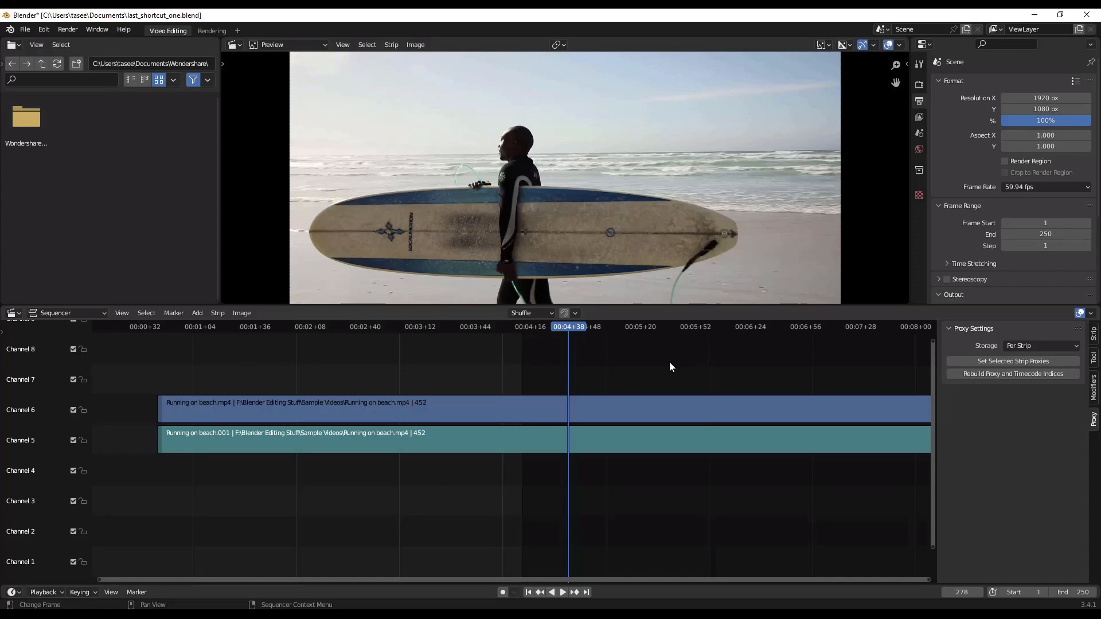
{"action": "key", "text": "ctrl+n"}
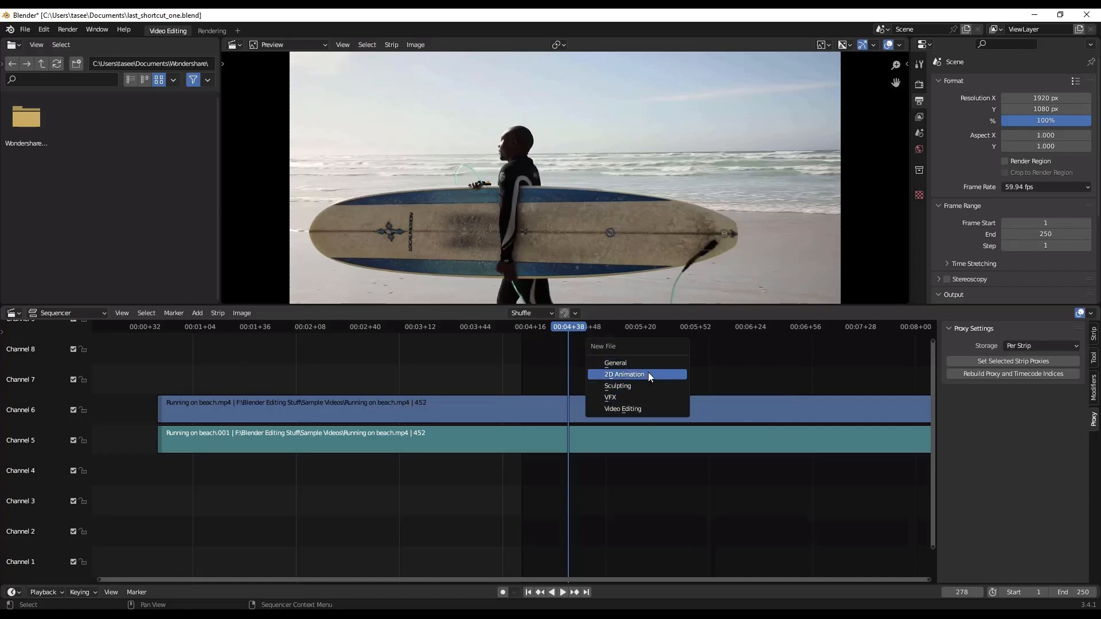
{"action": "left_click", "coordinate": [648, 408]}
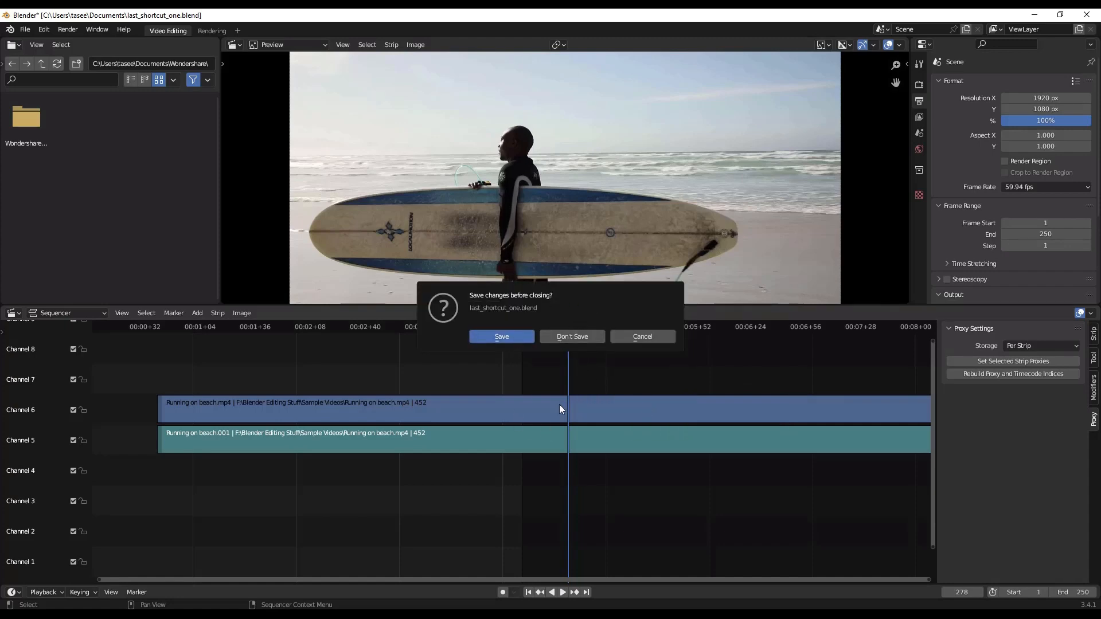
{"action": "left_click", "coordinate": [573, 338]}
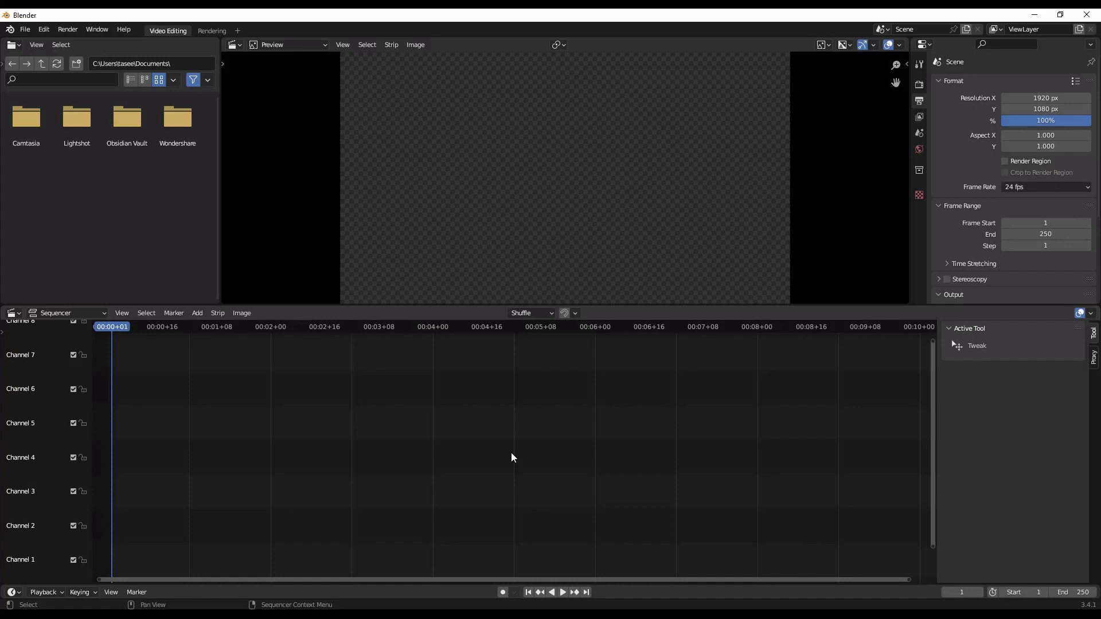
{"action": "key", "text": "ctrl+n"}
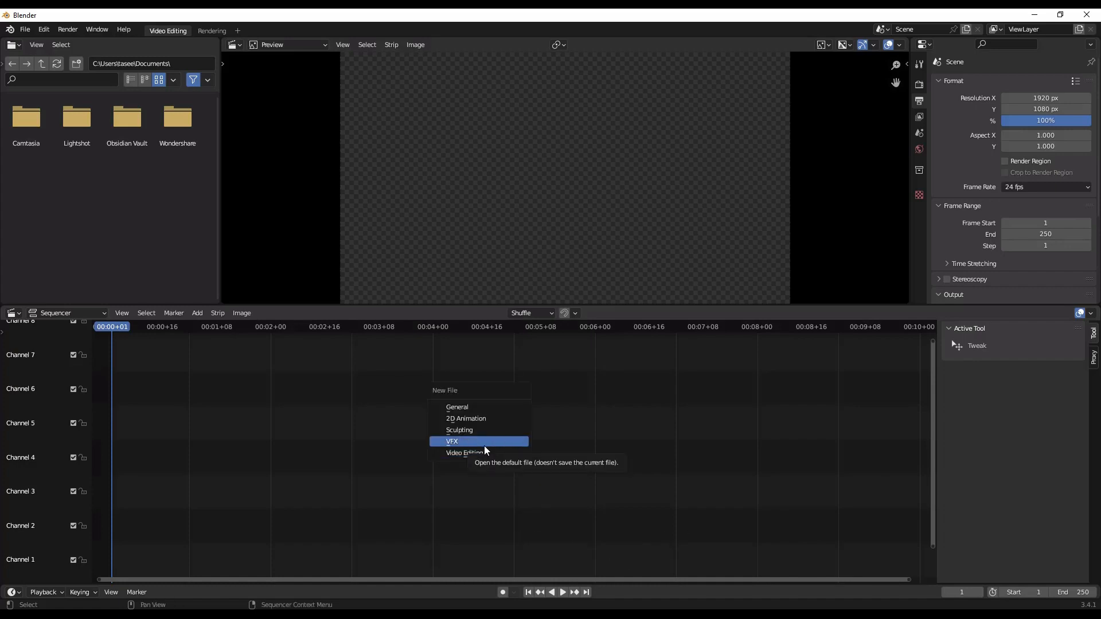
{"action": "left_click", "coordinate": [485, 445]}
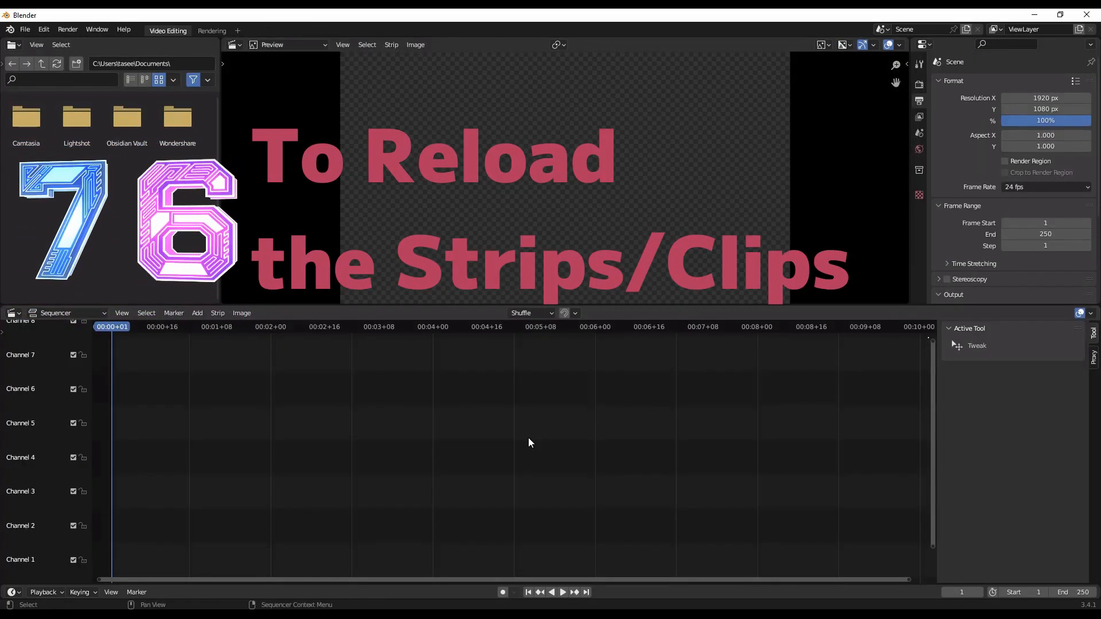
Open the recent project shortcut_1.blend.
{"action": "key", "text": "ctrl+shift+o"}
{"action": "left_click", "coordinate": [573, 452]}
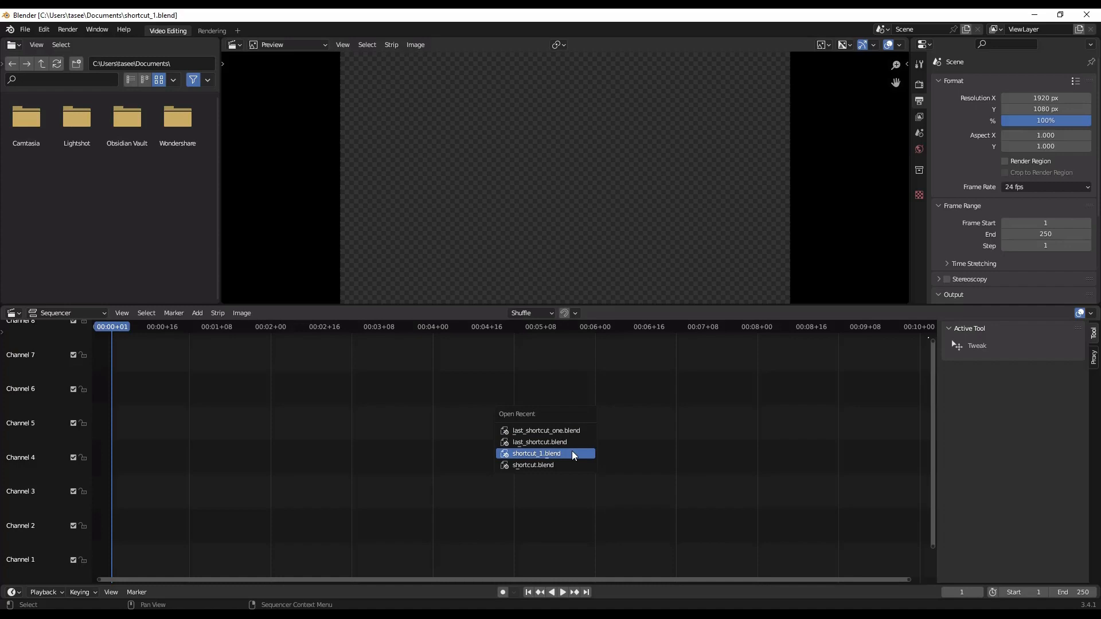
Select all the strips in the sequencer and reload them from their source files.
{"action": "left_click_drag", "start_coordinate": [818, 534], "coordinate": [274, 380]}
{"action": "left_click", "coordinate": [755, 542]}
{"action": "left_click_drag", "start_coordinate": [817, 559], "coordinate": [251, 375]}
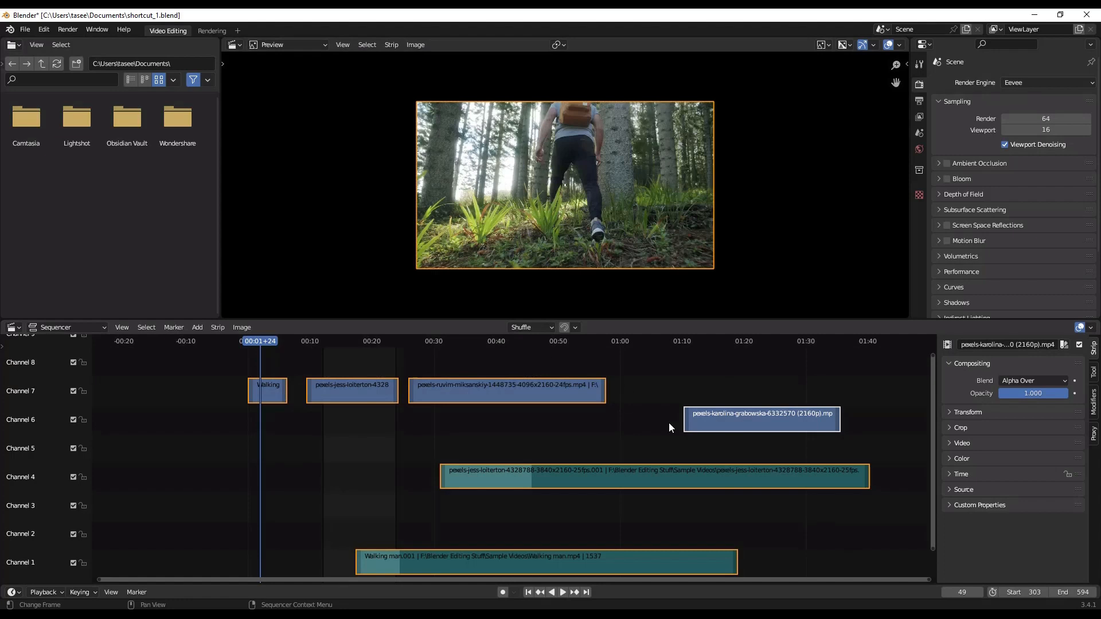
{"action": "left_click", "coordinate": [563, 425]}
{"action": "left_click_drag", "start_coordinate": [857, 568], "coordinate": [268, 364]}
{"action": "key", "text": "alt+r"}
{"action": "left_click", "coordinate": [620, 505]}
{"action": "left_click_drag", "start_coordinate": [865, 540], "coordinate": [238, 374]}
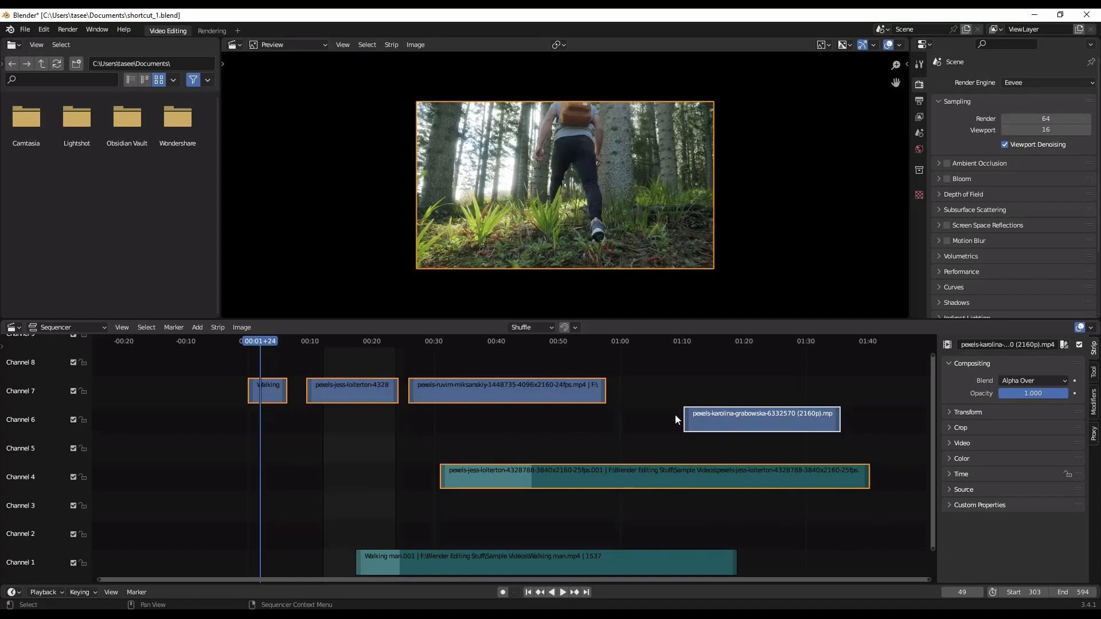
{"action": "left_click", "coordinate": [380, 462]}
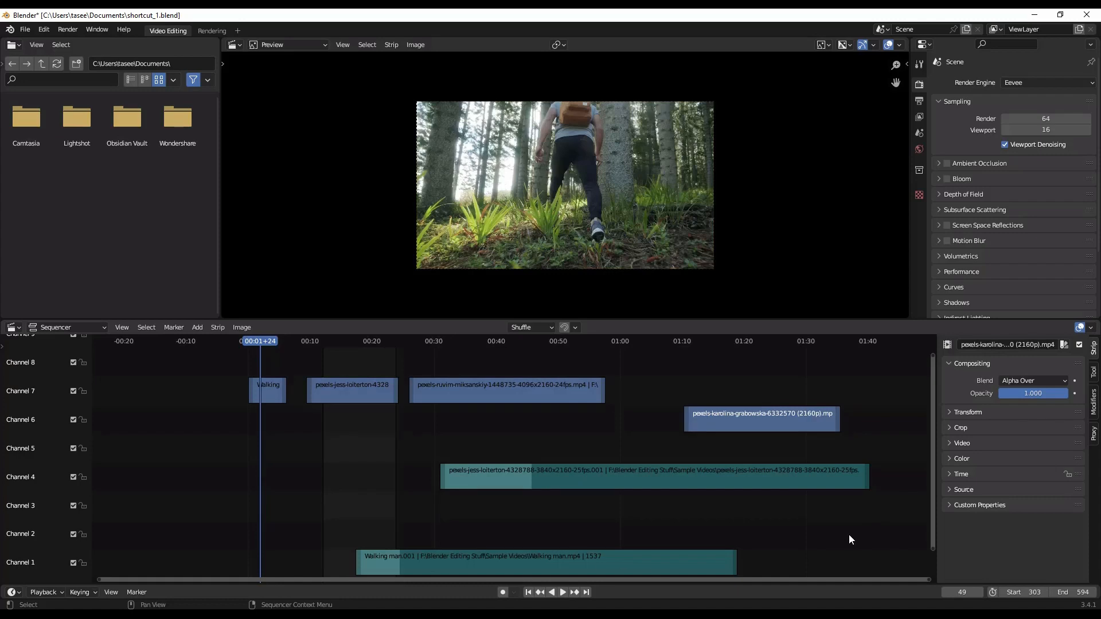
{"action": "key", "text": "alt+r"}
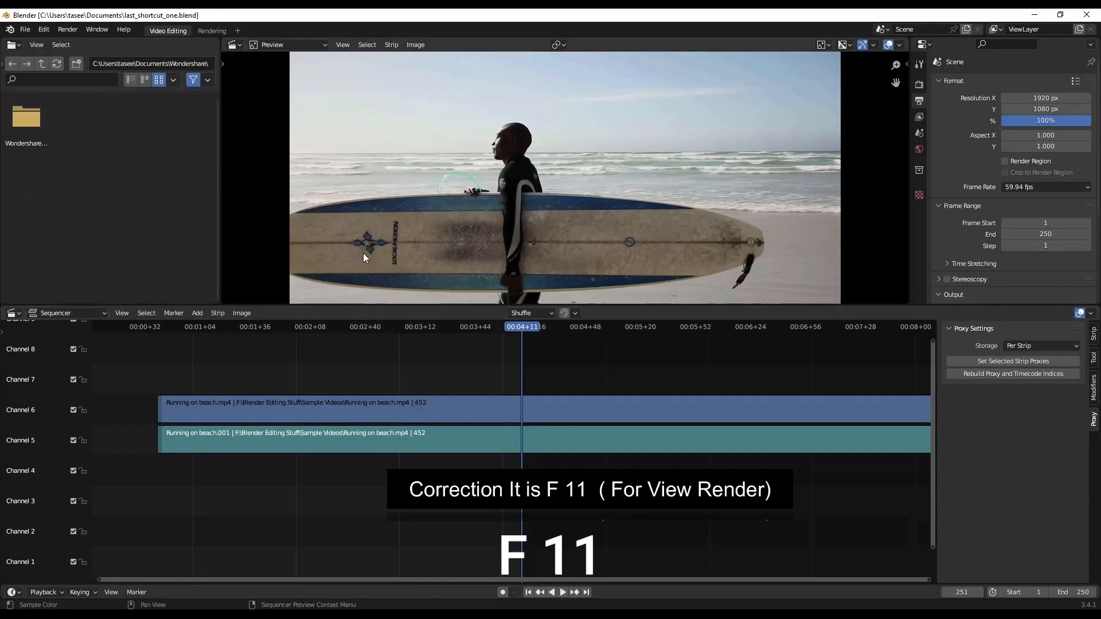
View the render result of last_shortcut_one.blend in its own window and close that window.
{"action": "key", "text": "F11"}
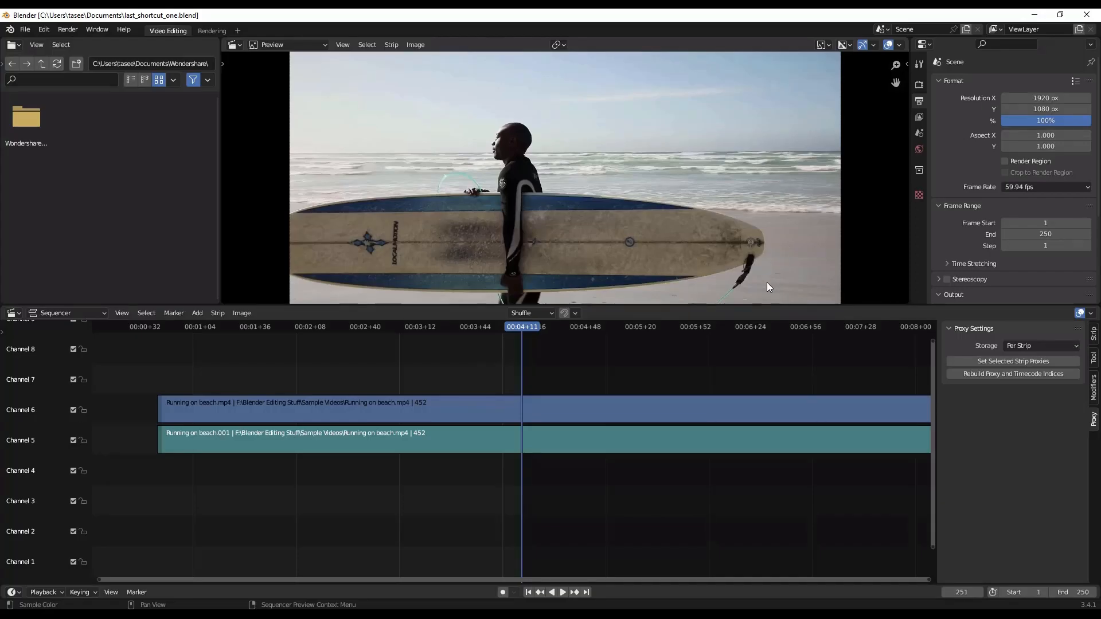
{"action": "key", "text": "F11"}
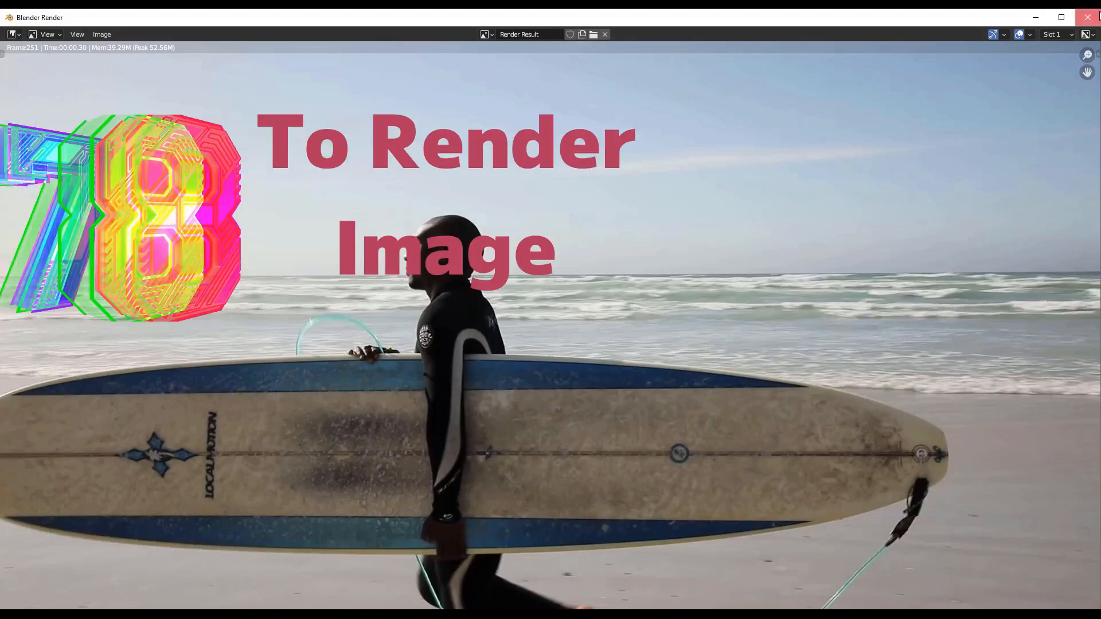
{"action": "left_click", "coordinate": [1088, 17]}
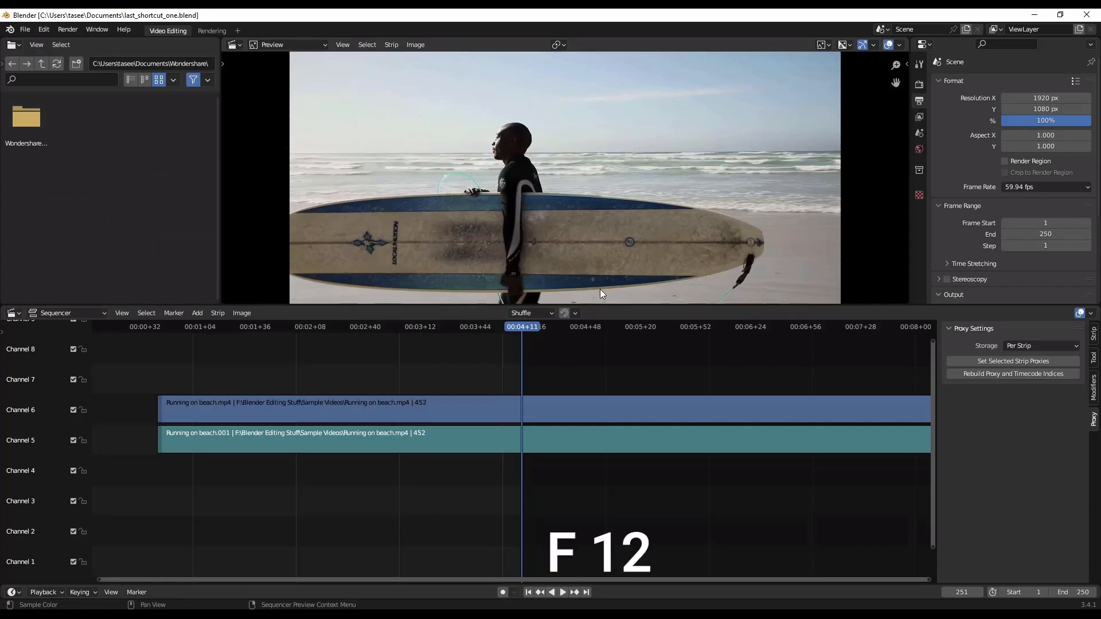
Render the current frame as an image and save it as untitled.png in C:\tmp\.
{"action": "key", "text": "F12"}
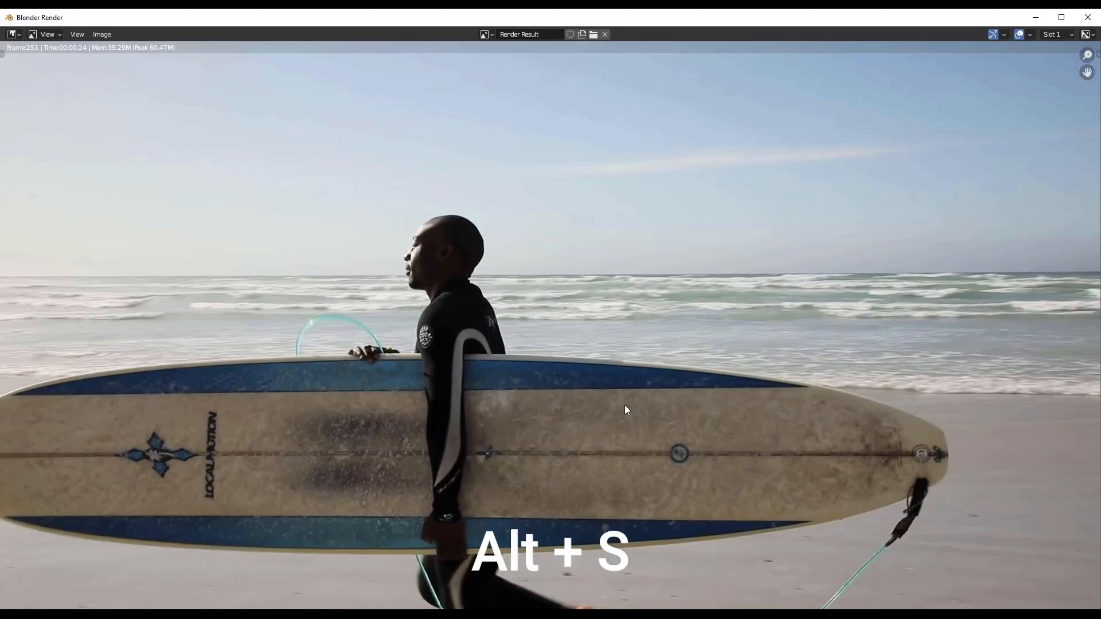
{"action": "key", "text": "alt+s"}
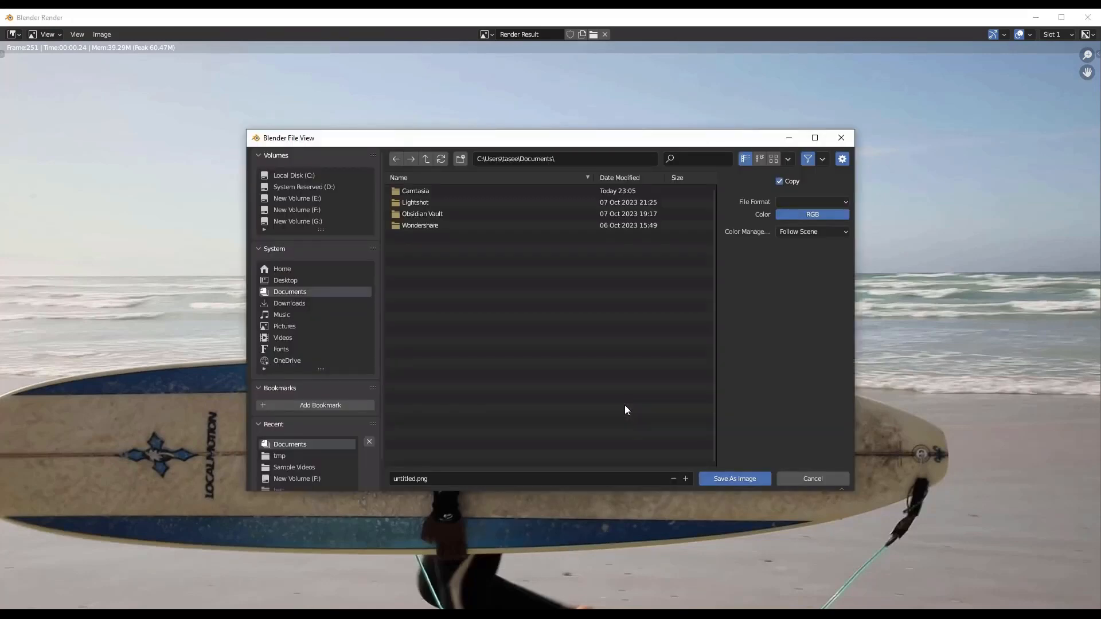
{"action": "left_click", "coordinate": [583, 162]}
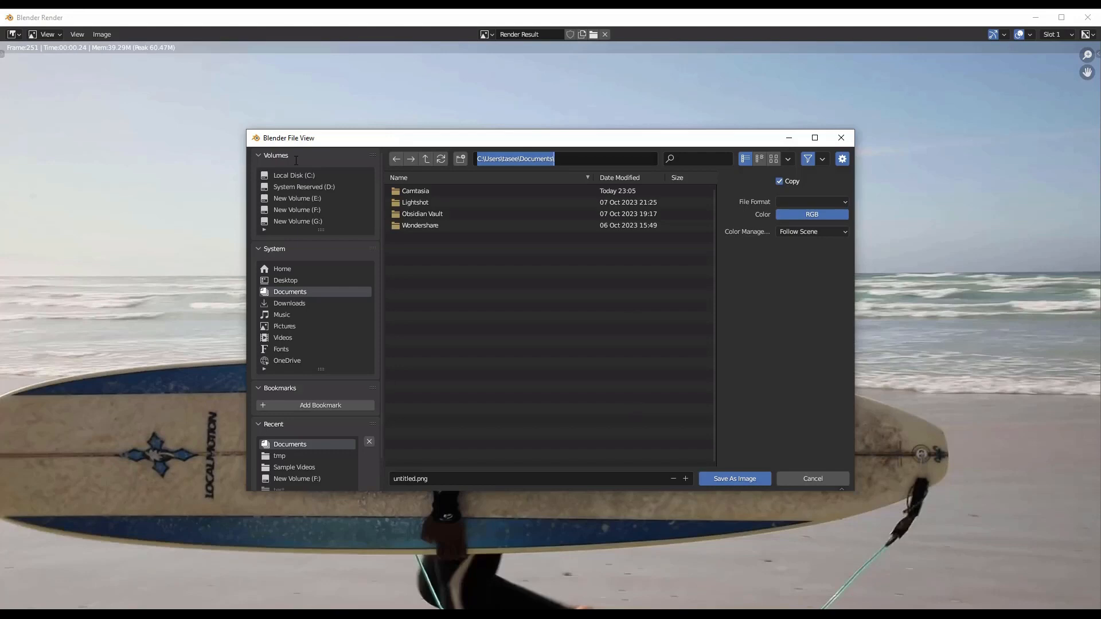
{"action": "key", "text": "BackSpace"}
{"action": "type", "text": "C:\\tmp"}
{"action": "key", "text": "Return"}
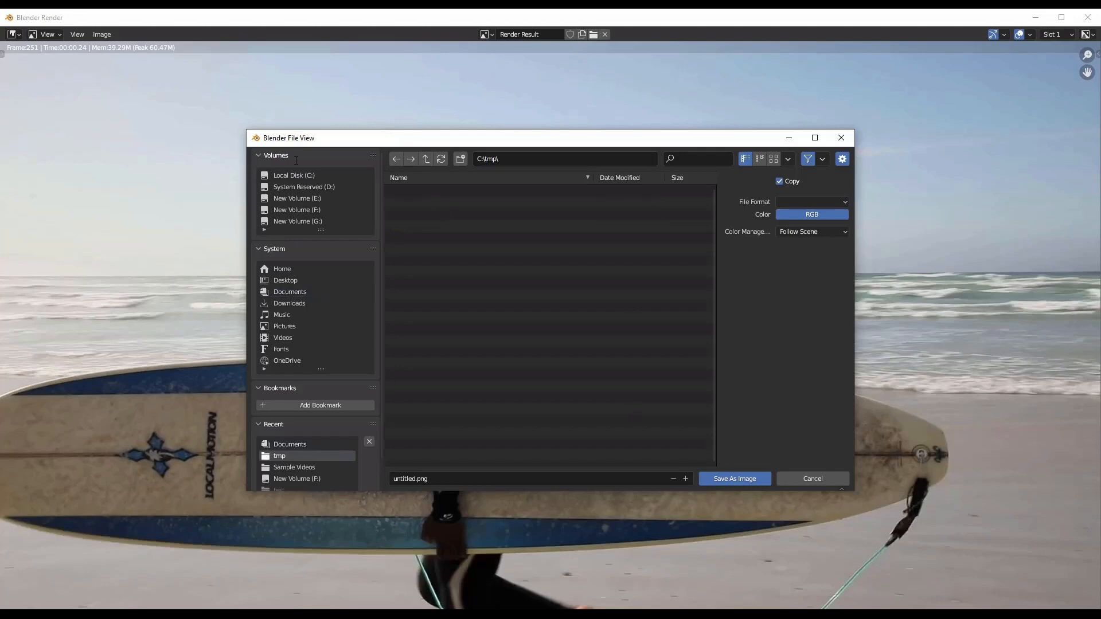
{"action": "left_click", "coordinate": [421, 483]}
{"action": "left_click", "coordinate": [414, 481]}
{"action": "left_click", "coordinate": [735, 480]}
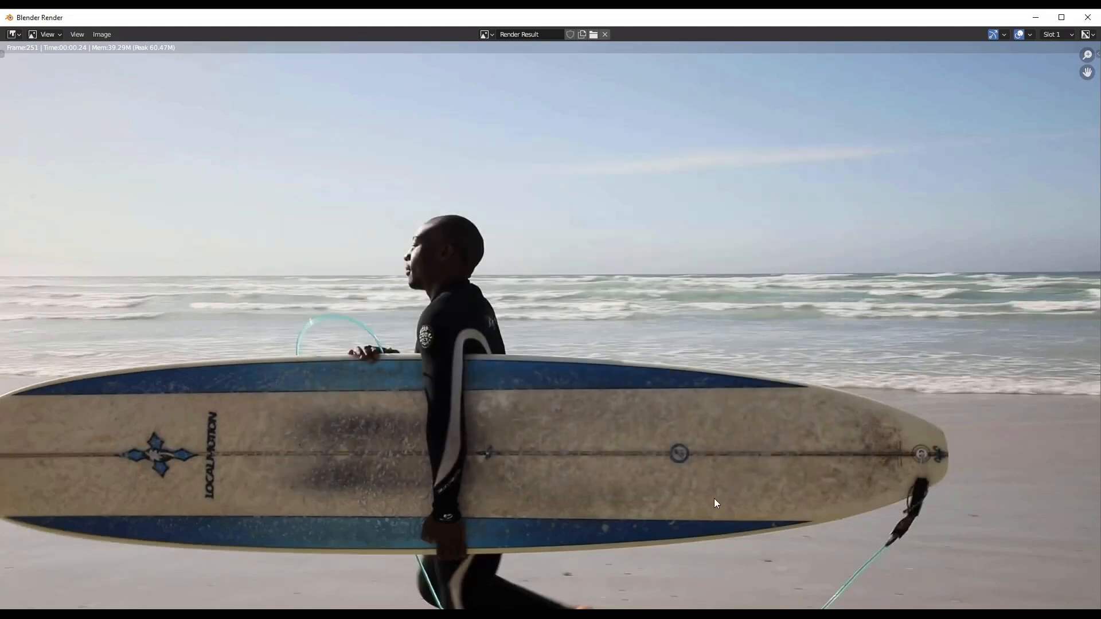
Leave the render window, view the last render result again in its own window and close it.
{"action": "key", "text": "Escape"}
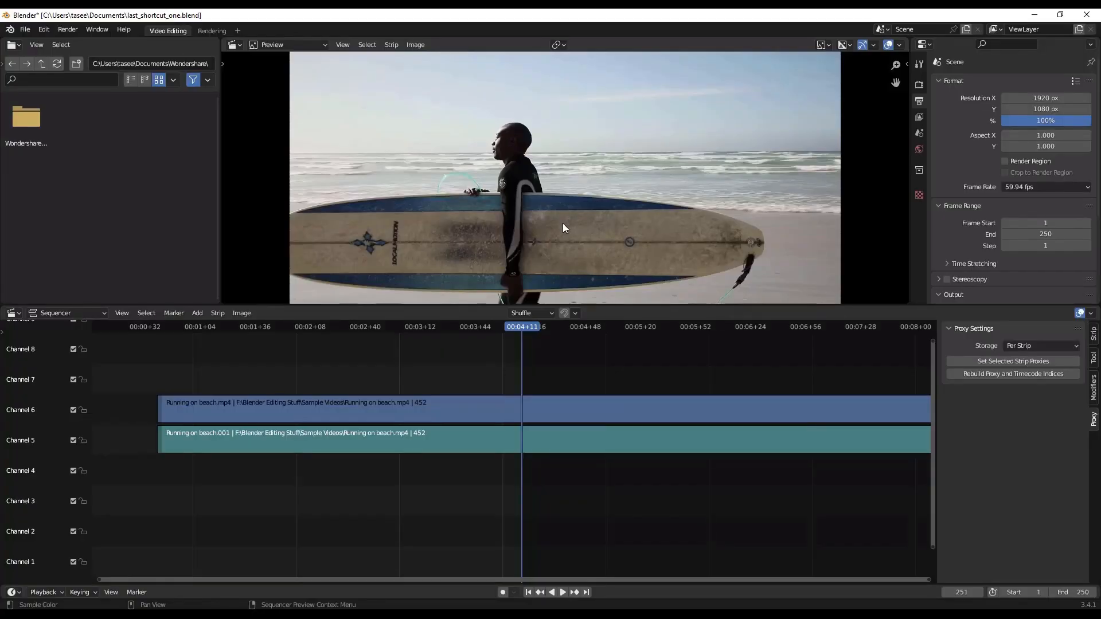
{"action": "key", "text": "F11"}
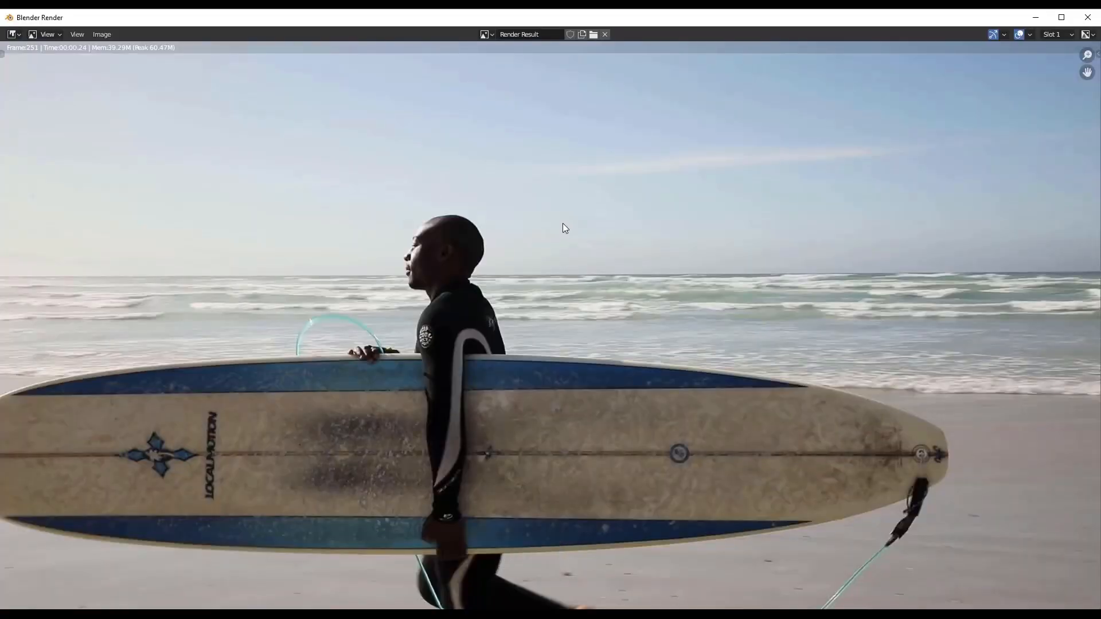
{"action": "left_click", "coordinate": [1088, 17]}
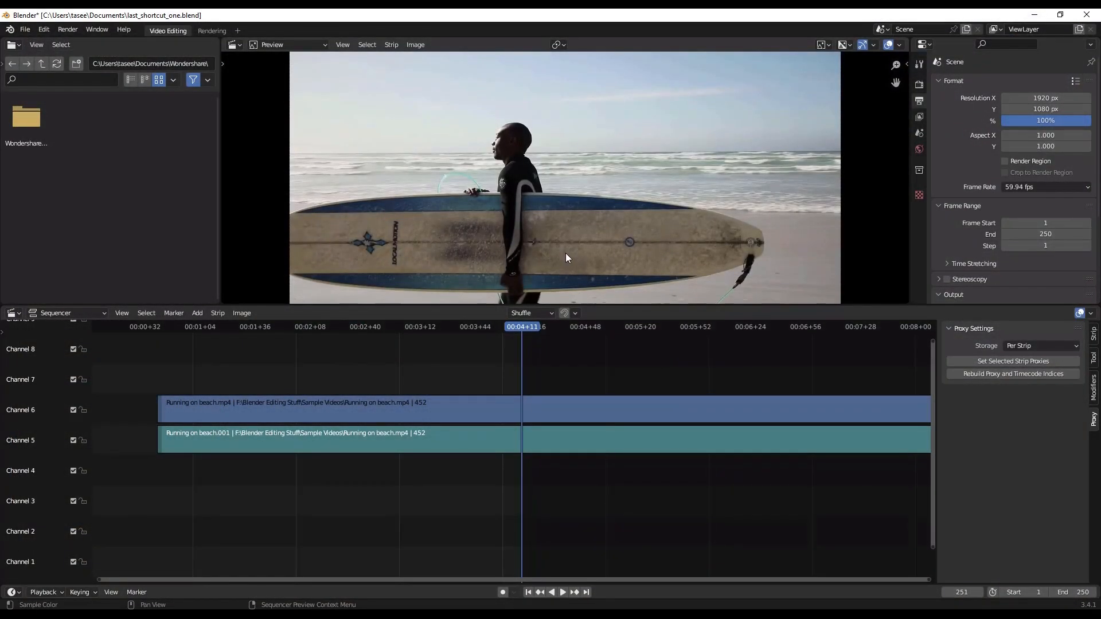
{"action": "key", "text": "F12"}
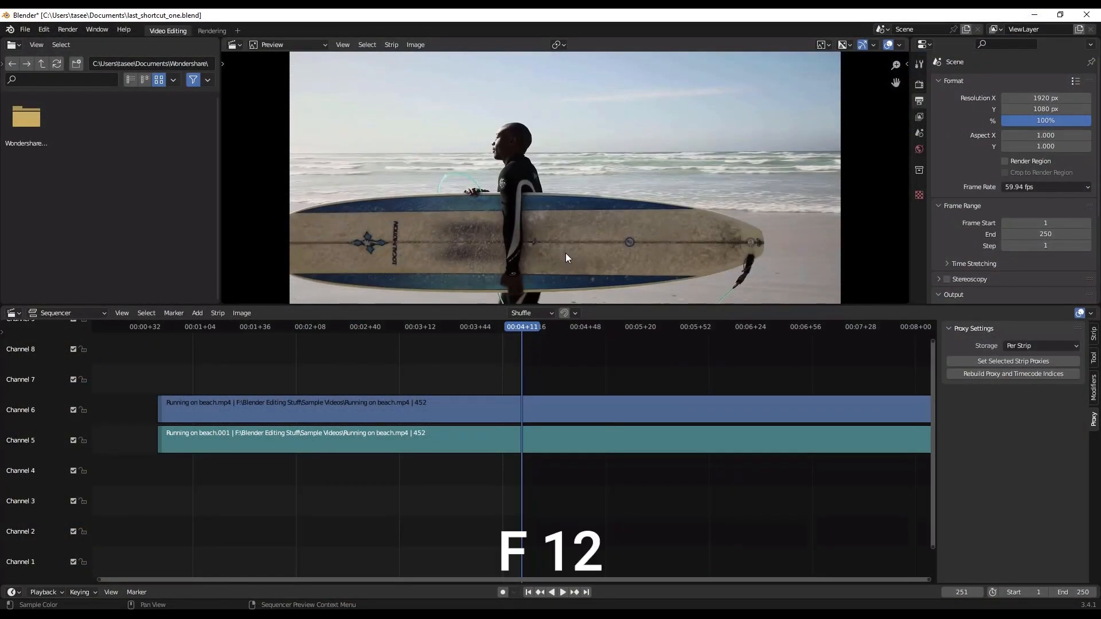
{"action": "key", "text": "alt+s"}
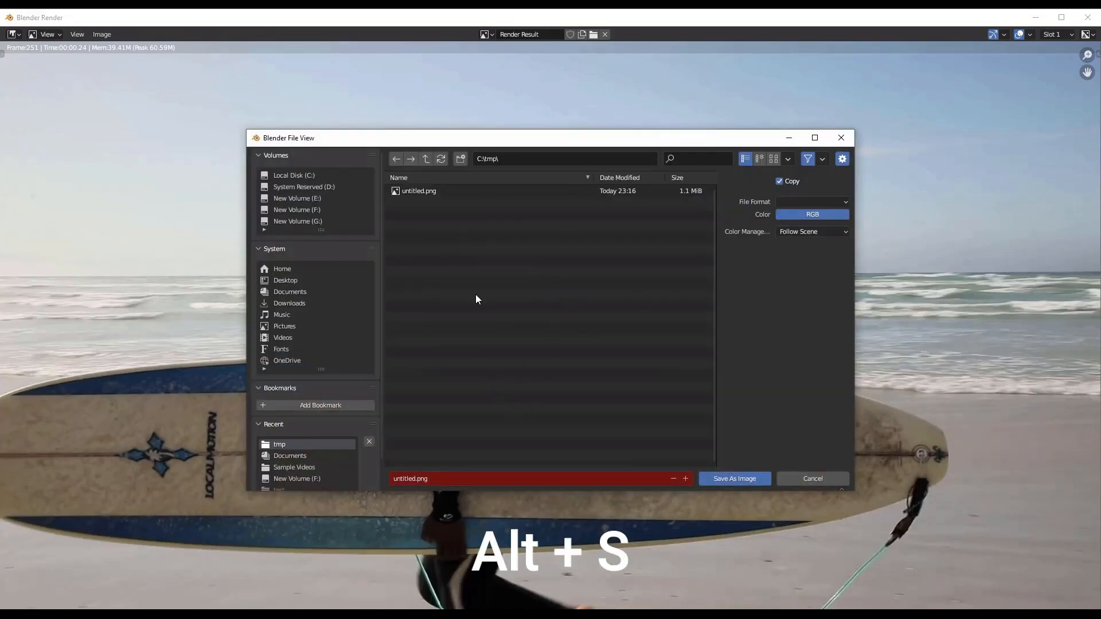
{"action": "left_click", "coordinate": [841, 139]}
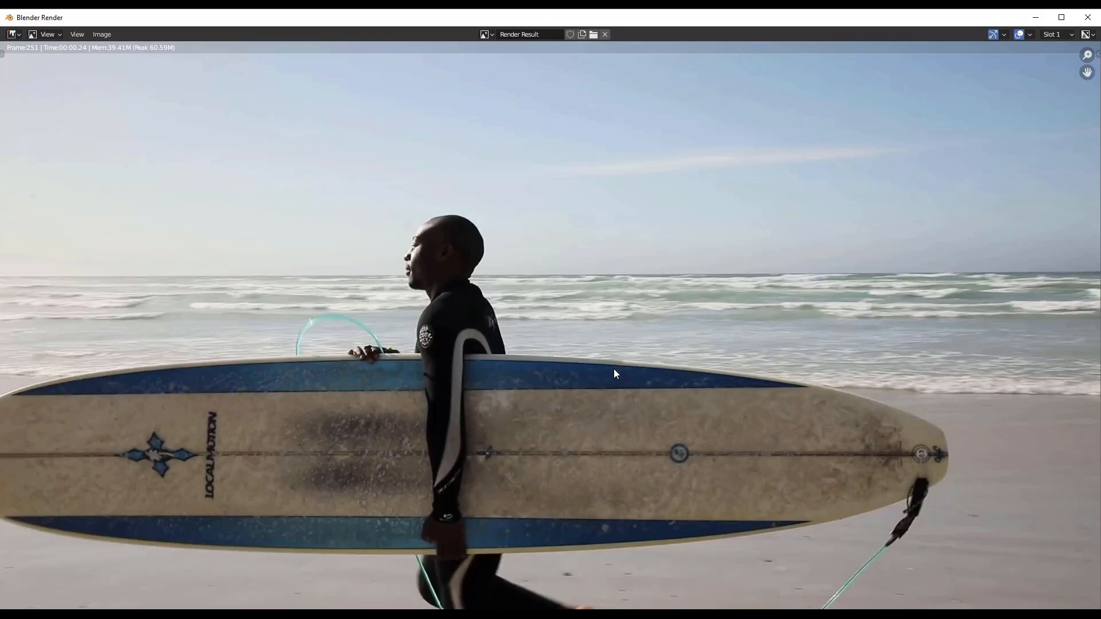
{"action": "key", "text": "alt+s"}
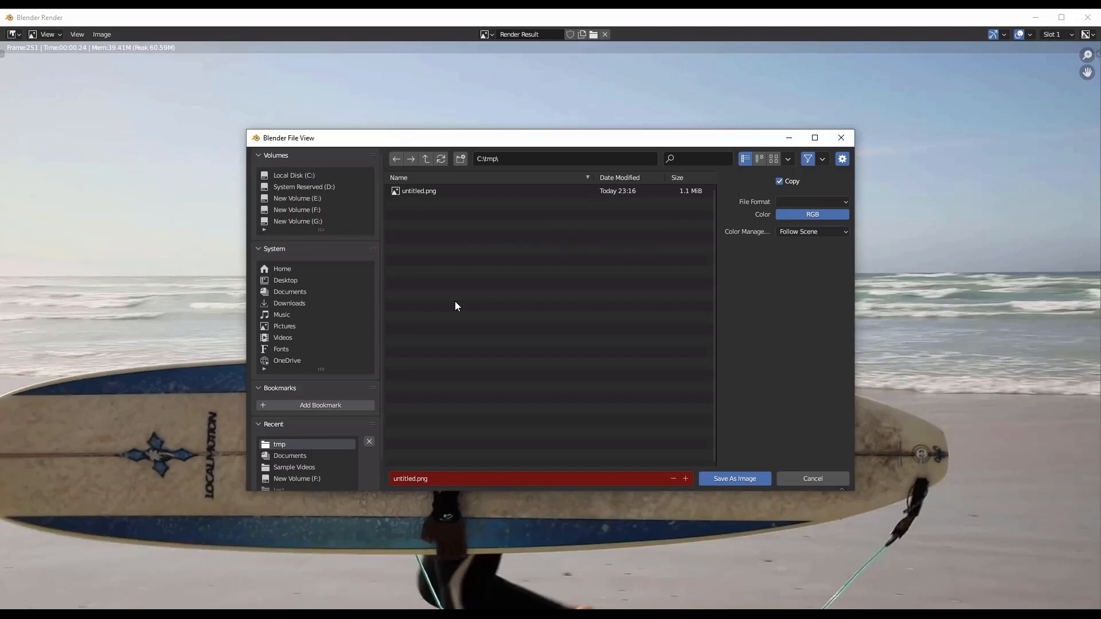
{"action": "left_click", "coordinate": [841, 137]}
{"action": "left_click", "coordinate": [1088, 18]}
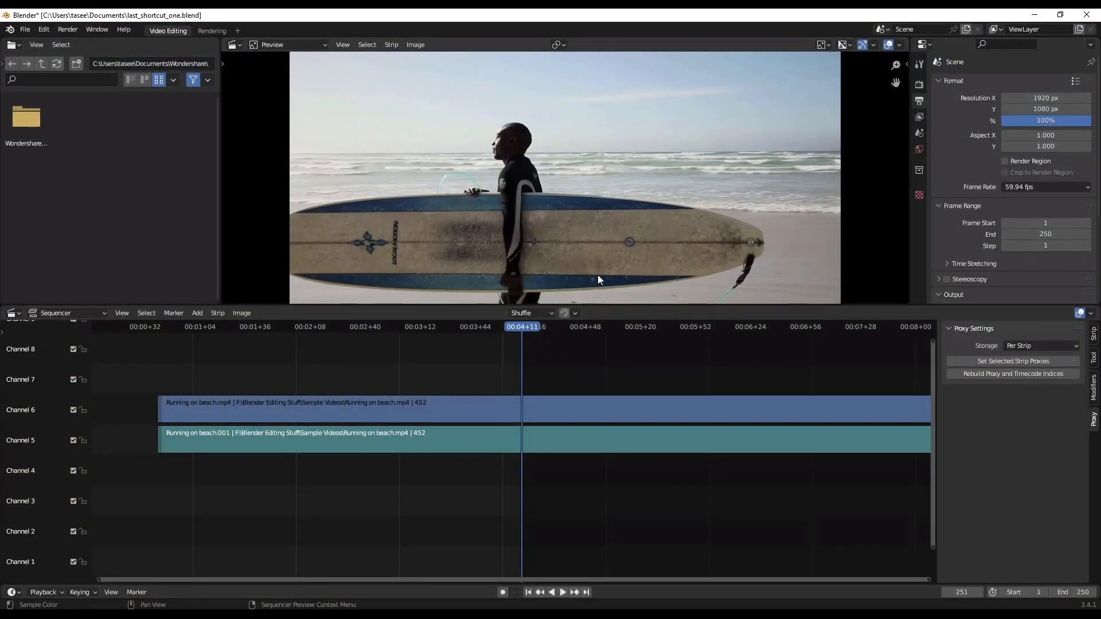
Render the current frame again and save the image under the new name untitled_1.png in C:\tmp\.
{"action": "key", "text": "F12"}
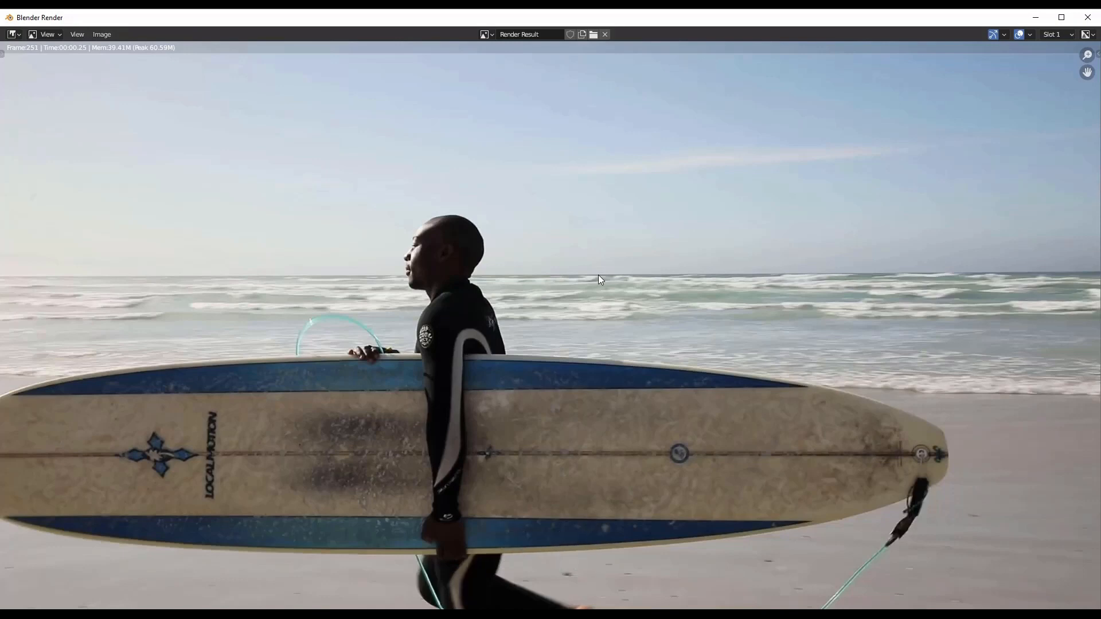
{"action": "key", "text": "shift+alt+s"}
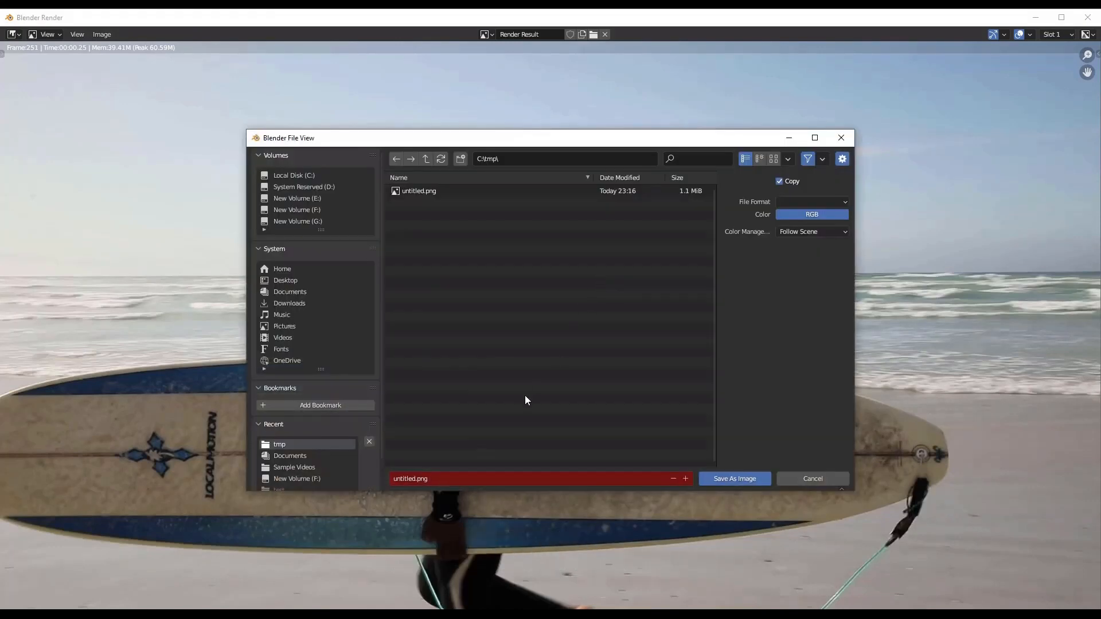
{"action": "left_click", "coordinate": [422, 480]}
{"action": "type", "text": "_1"}
{"action": "left_click", "coordinate": [720, 480]}
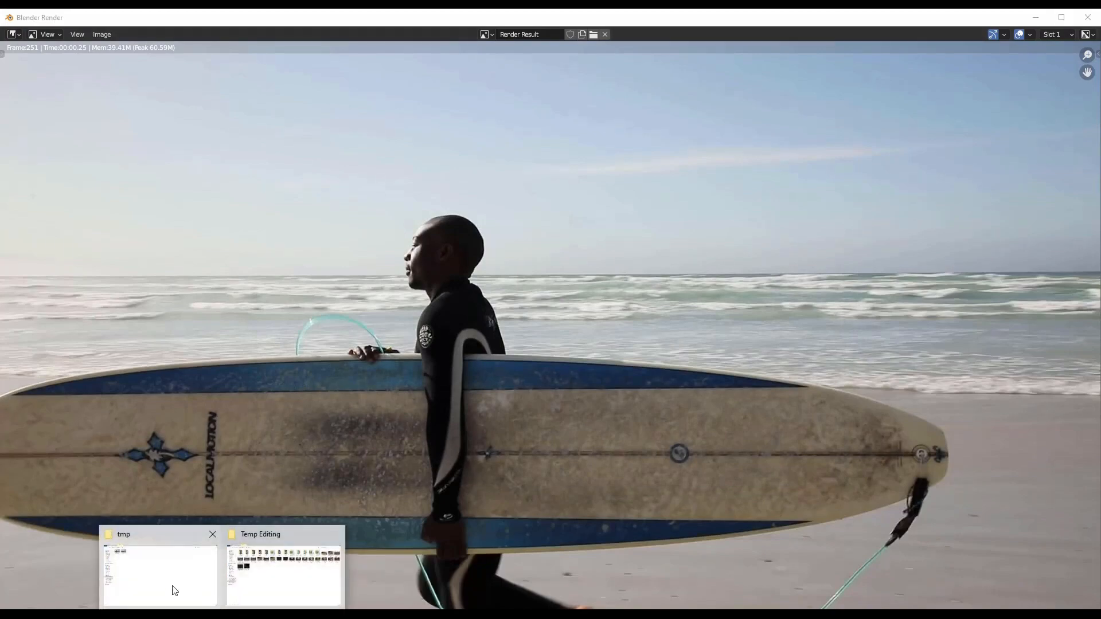
Switch to the tmp folder in File Explorer, check the saved image untitled_1.png and return to Blender.
{"action": "left_click", "coordinate": [173, 590]}
{"action": "left_click", "coordinate": [171, 94]}
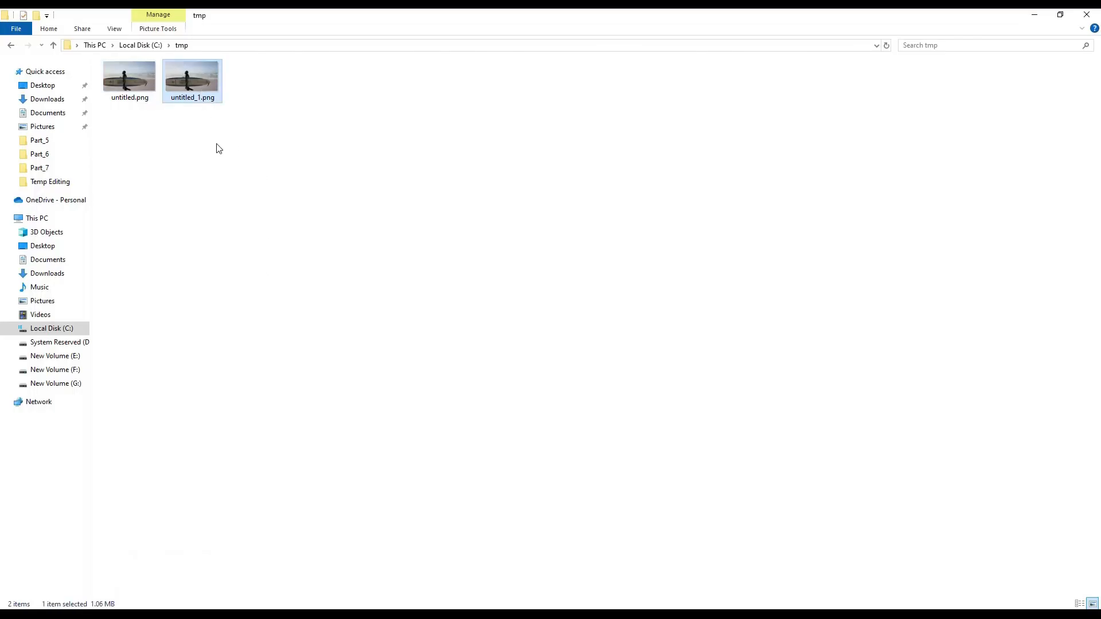
{"action": "key", "text": "alt+Tab"}
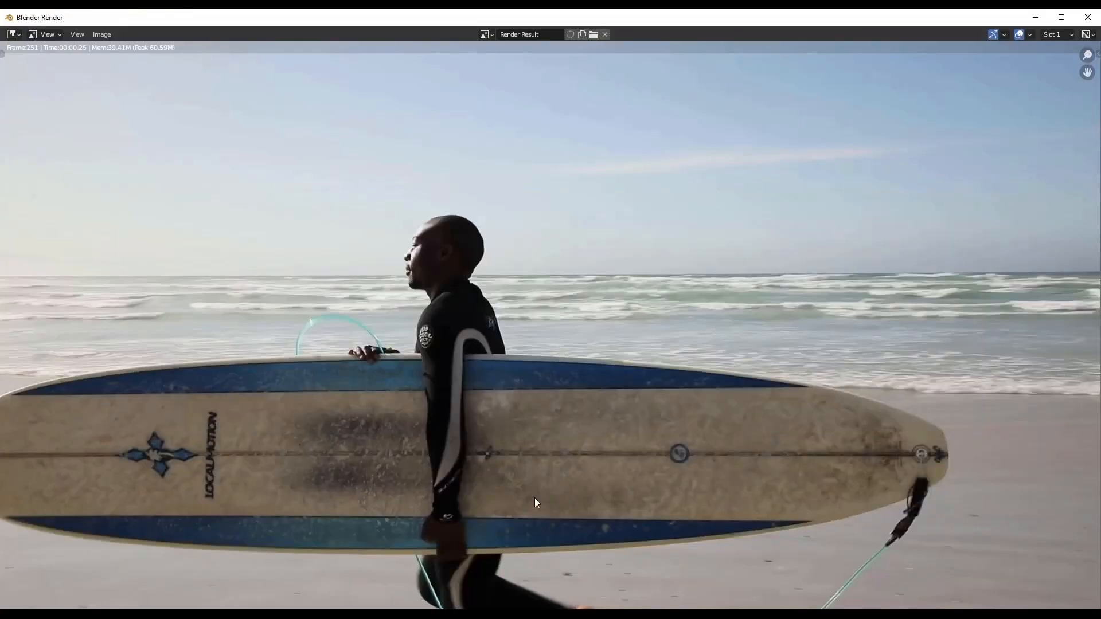
Save the render result again with Save As, overwriting the existing untitled_1.png in C:\tmp\.
{"action": "key", "text": "shift+alt+s"}
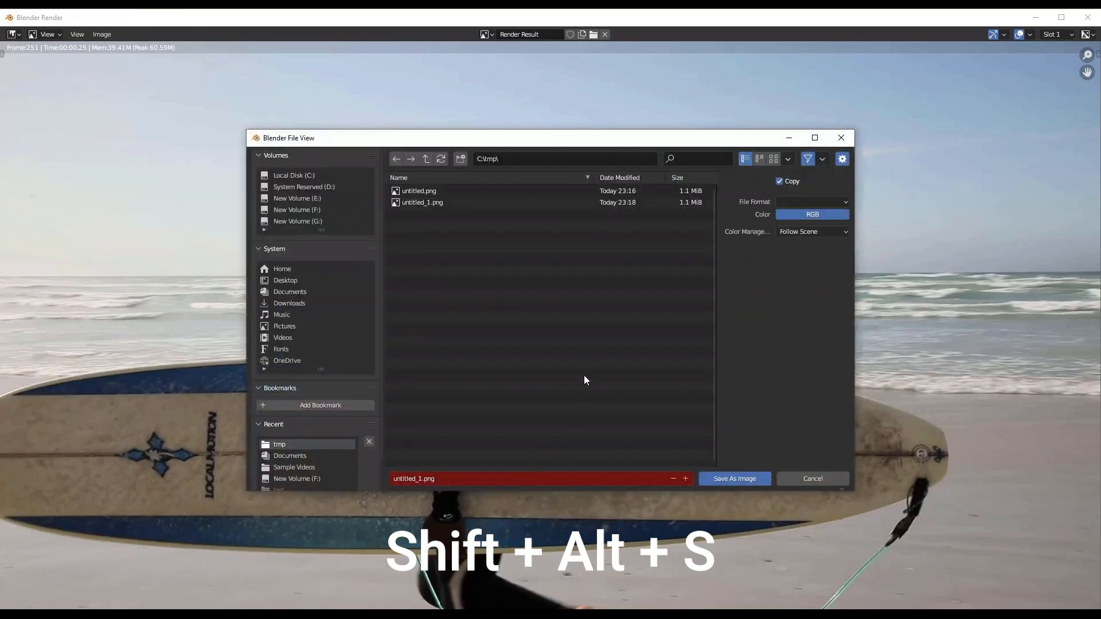
{"action": "left_click", "coordinate": [427, 203]}
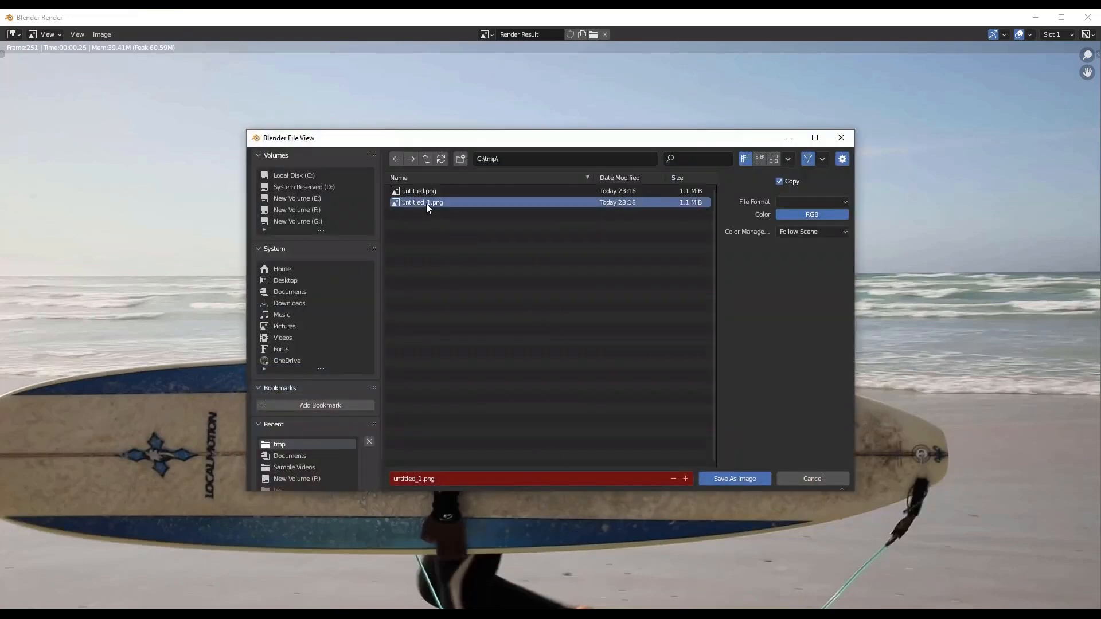
{"action": "left_click", "coordinate": [740, 479]}
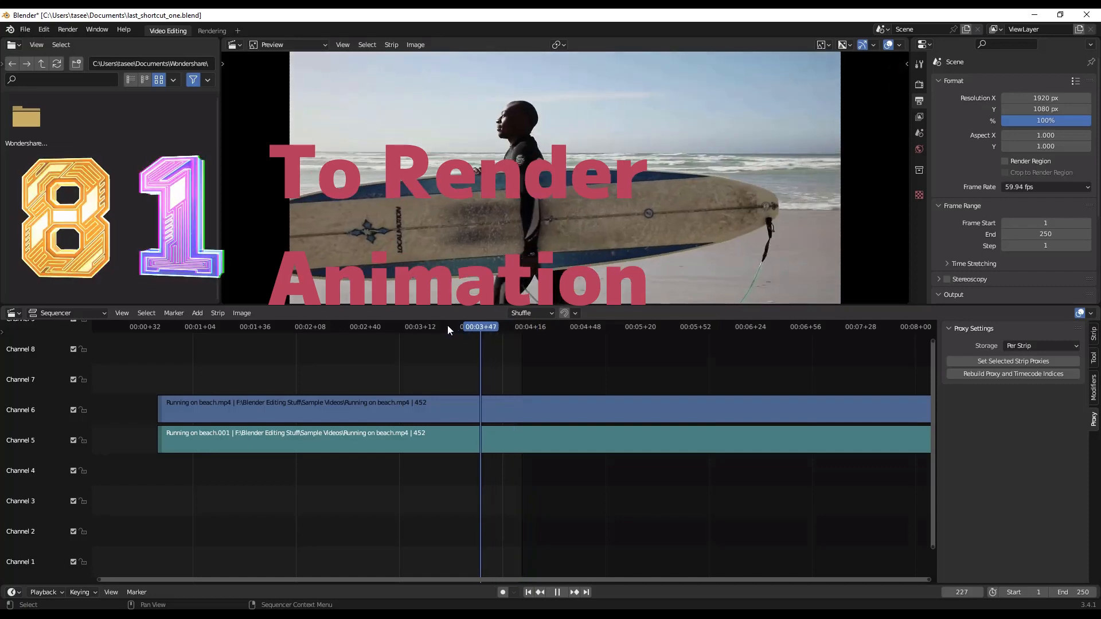
Move the playhead back to frame 142, play the beach footage from there and stop playback at frame 214.
{"action": "left_click_drag", "start_coordinate": [447, 325], "coordinate": [335, 339]}
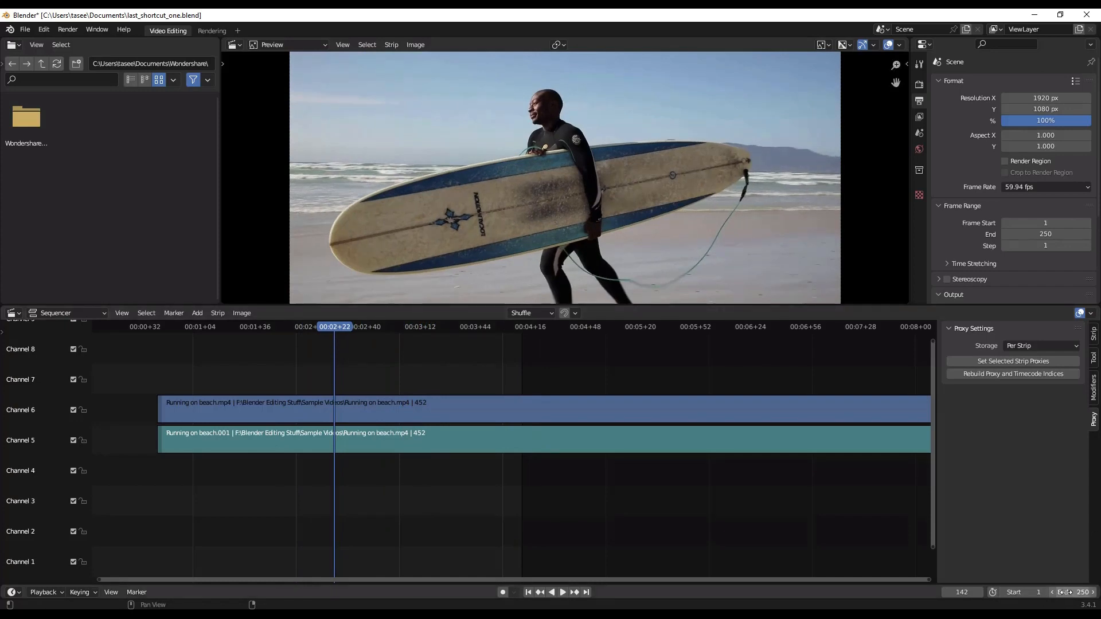
{"action": "key", "text": "space"}
{"action": "key", "text": "space"}
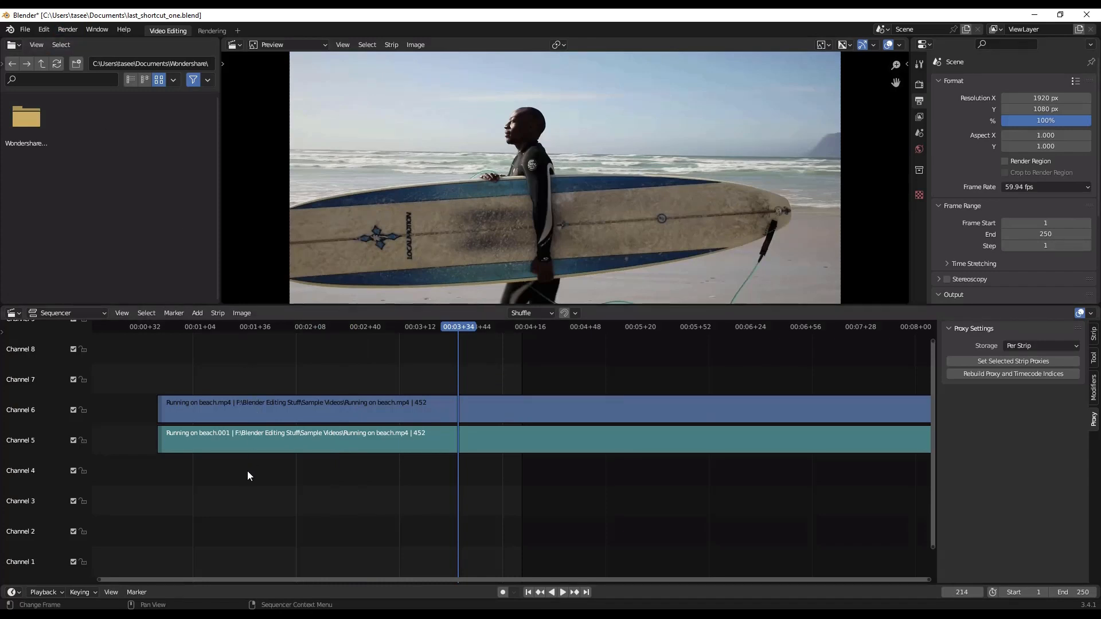
Render the frame range 1 to 250 as an animation and close the render window.
{"action": "key", "text": "ctrl+F12"}
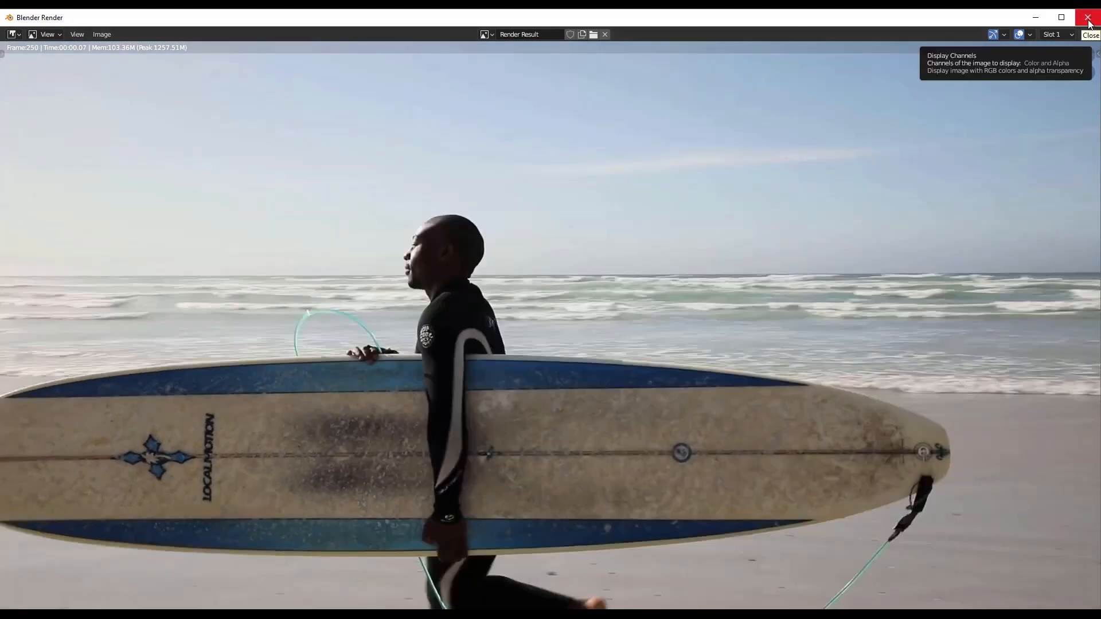
{"action": "left_click", "coordinate": [1088, 18]}
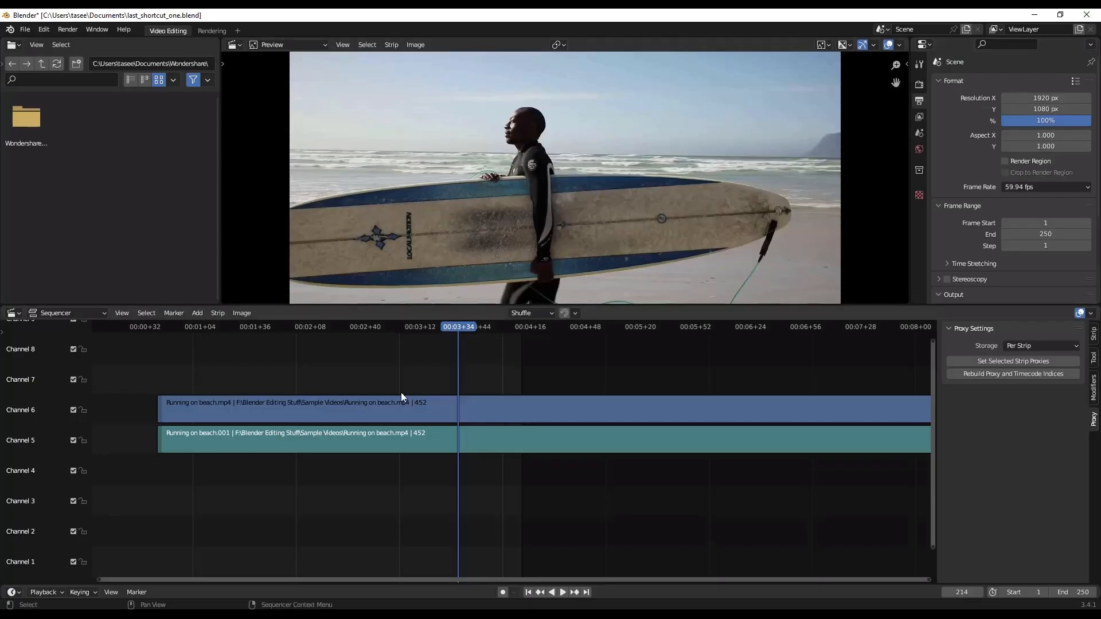
Switch to the tmp folder in File Explorer, play the rendered video 0001-0250.mp4 in VLC and close the player.
{"action": "mouse_move", "coordinate": [205, 607]}
{"action": "left_click", "coordinate": [171, 572]}
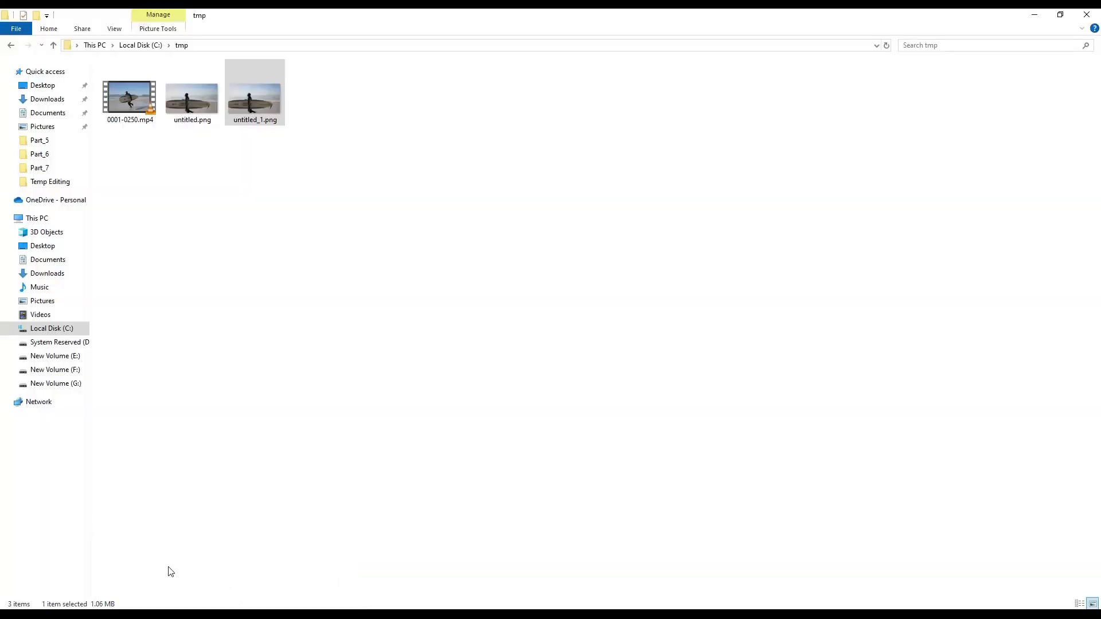
{"action": "double_click", "coordinate": [131, 103]}
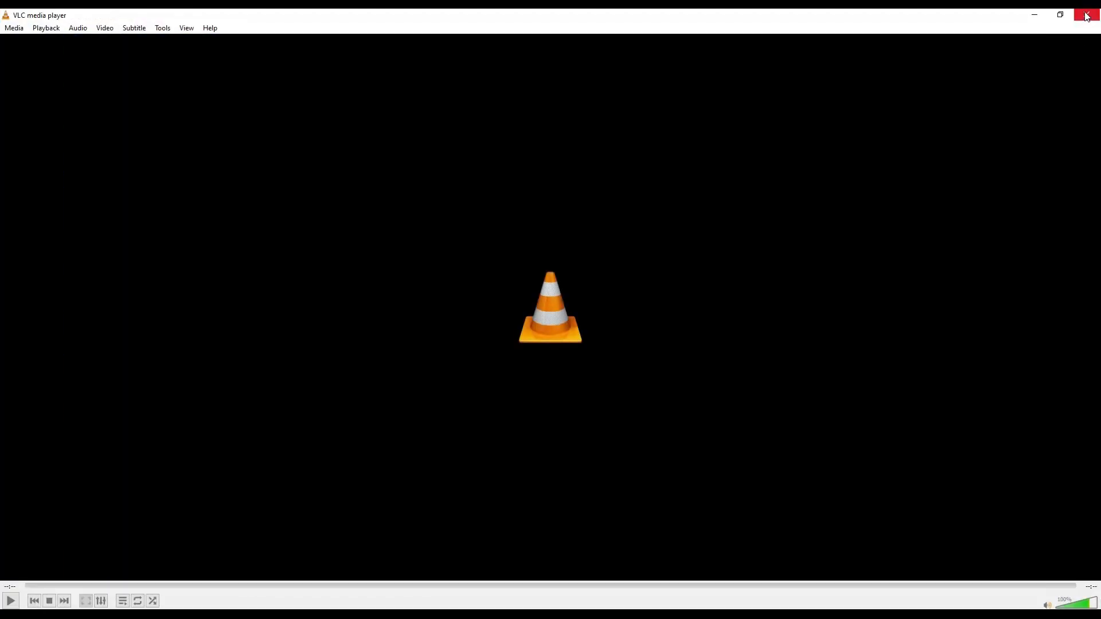
{"action": "left_click", "coordinate": [1087, 15]}
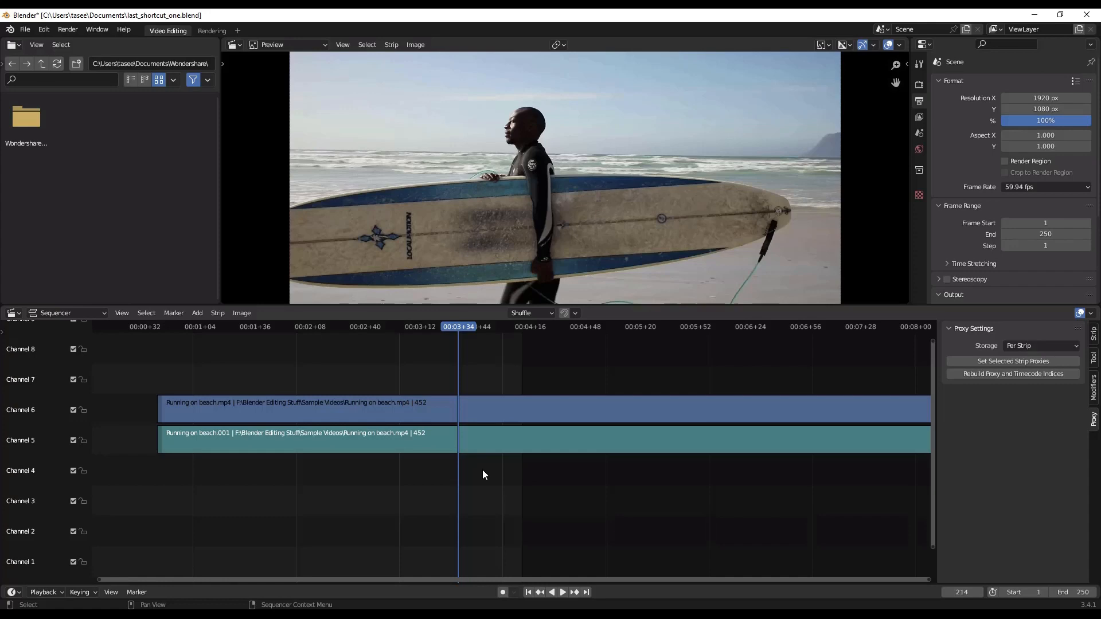
Play back the rendered animation twice in Blender's own animation player, closing the player window each time.
{"action": "key", "text": "ctrl+F11"}
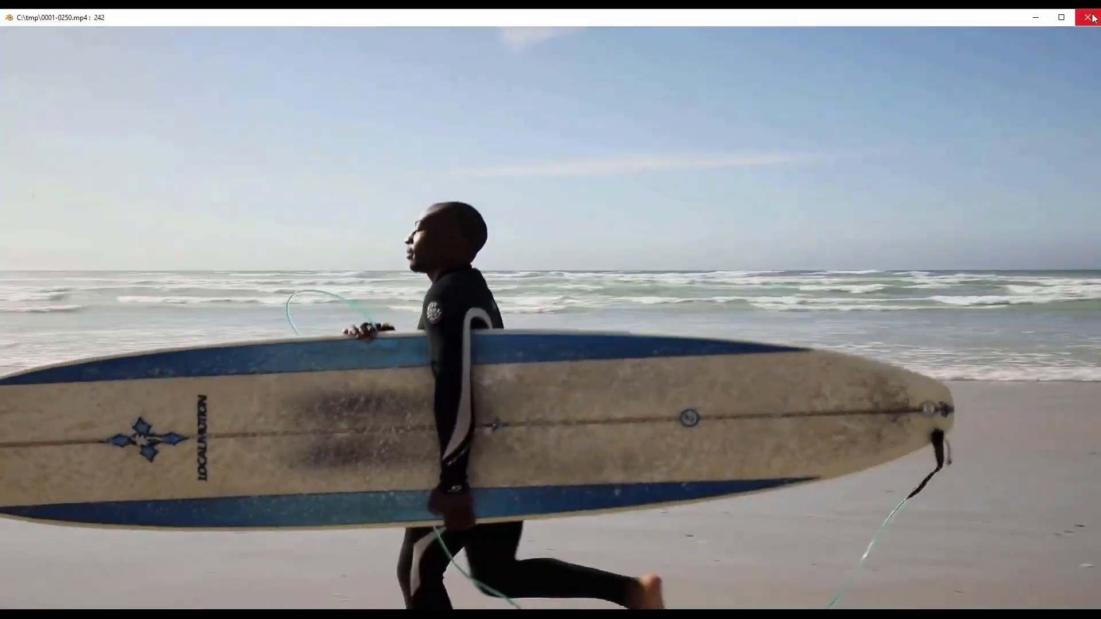
{"action": "left_click", "coordinate": [1091, 18]}
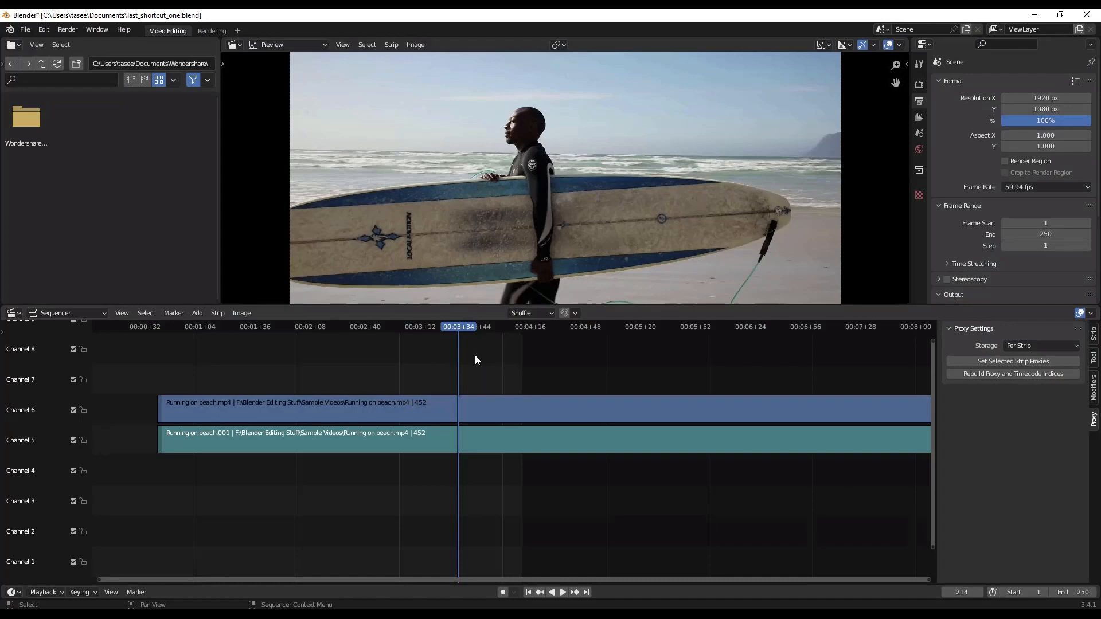
{"action": "key", "text": "ctrl+F11"}
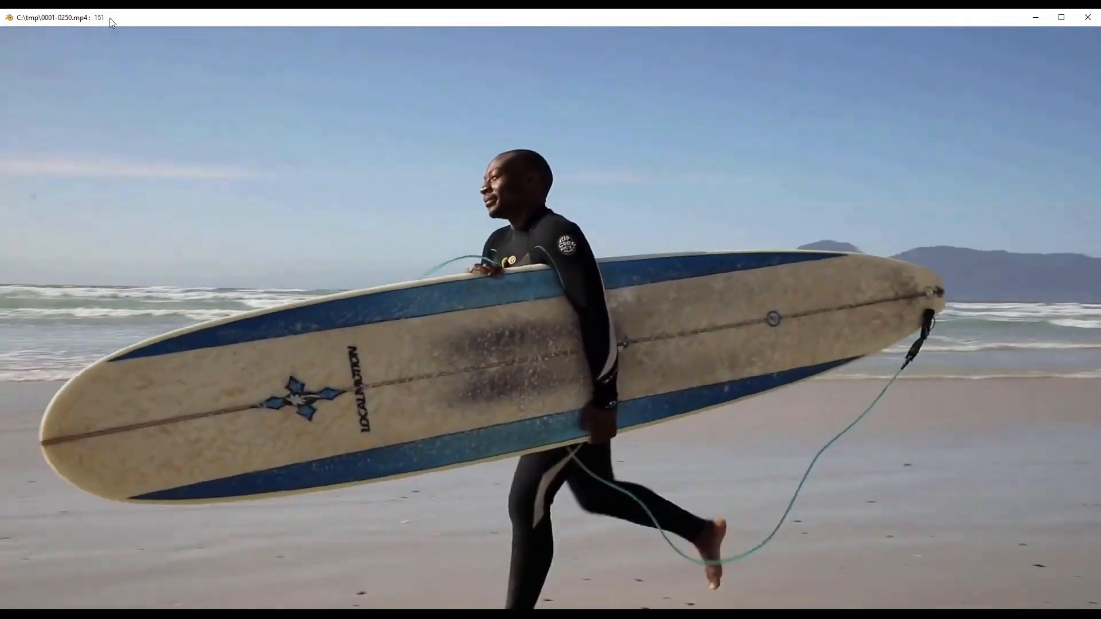
{"action": "key", "text": "Escape"}
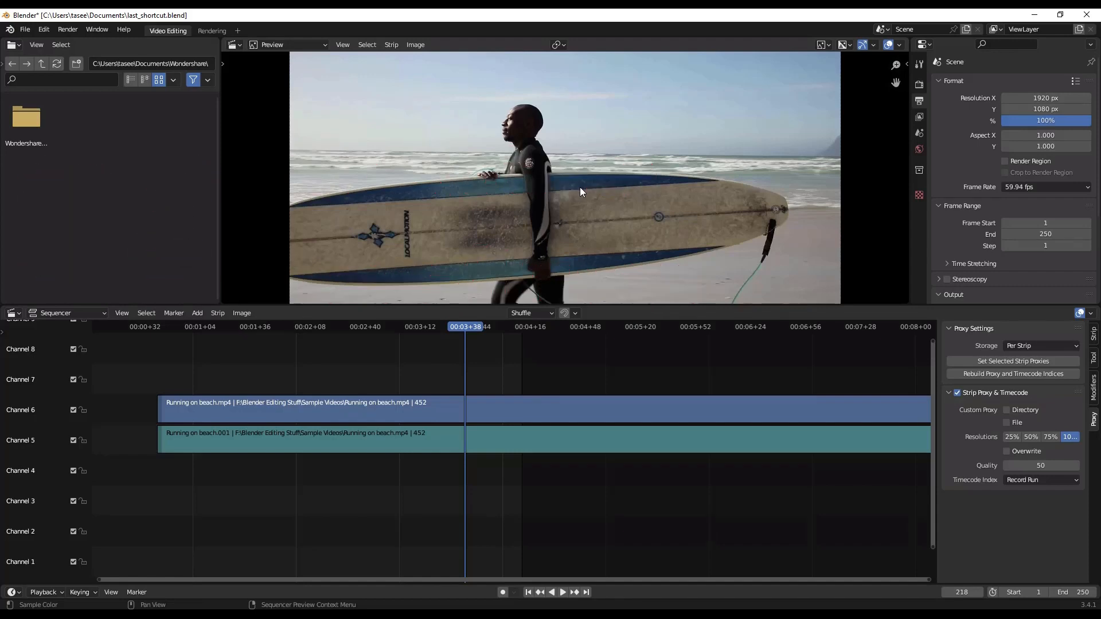
Select the Running on beach.mp4 movie strip in channel 6 and rotate it about 15.9° in the preview.
{"action": "key", "text": "r"}
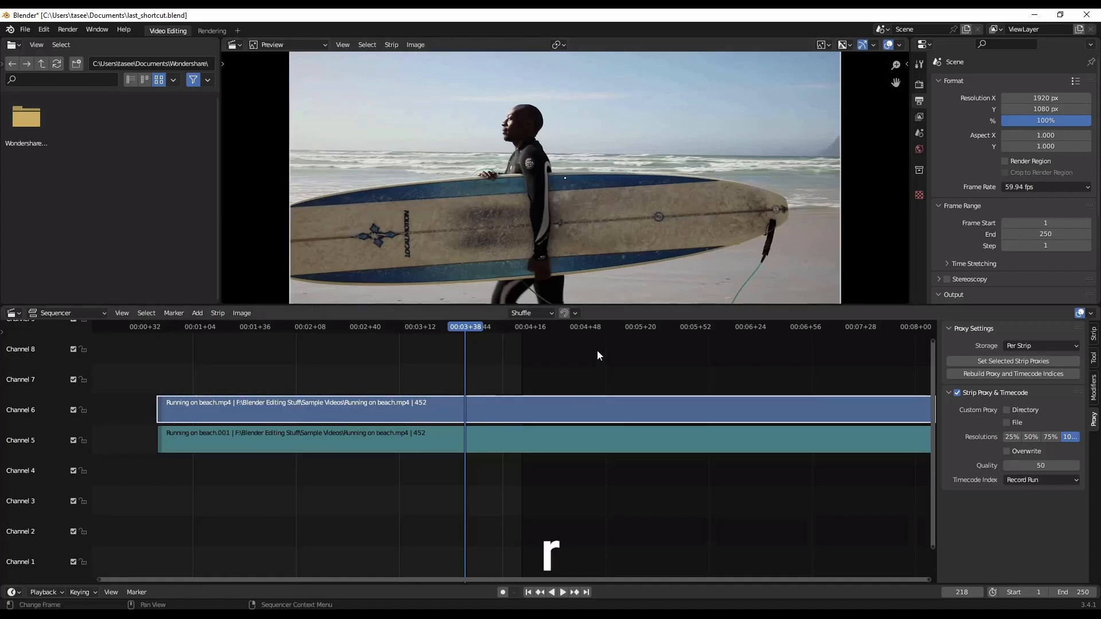
{"action": "left_click", "coordinate": [576, 420]}
{"action": "key", "text": "r"}
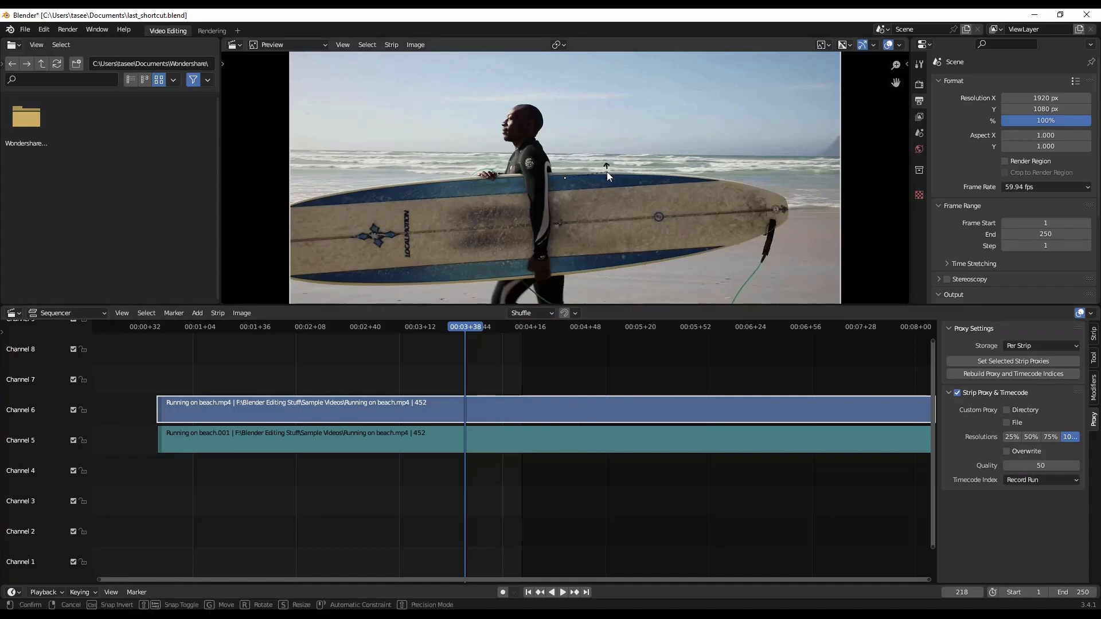
{"action": "key", "text": "r"}
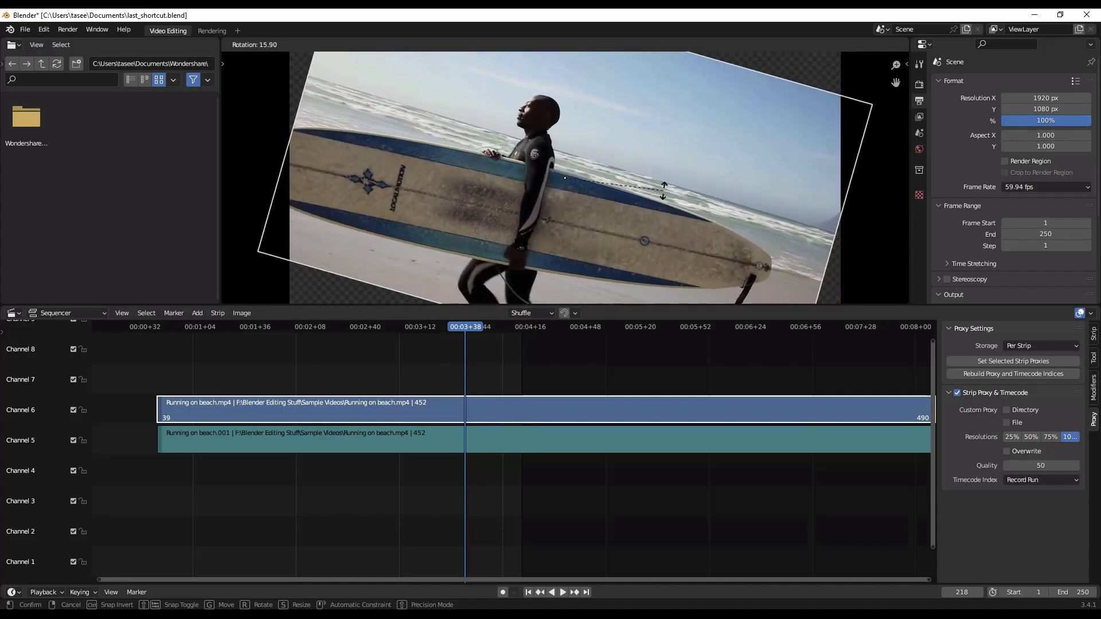
{"action": "left_click", "coordinate": [664, 190]}
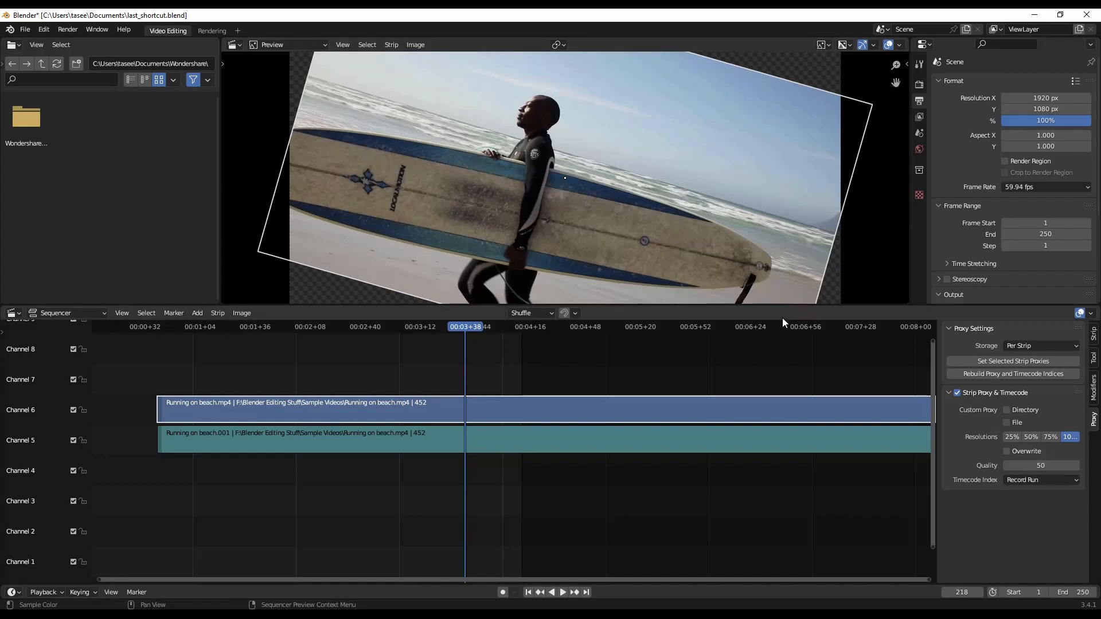
Move the playhead back to frame 52, play the rotated footage, stop at frame 39 and deselect the strips.
{"action": "key", "text": "space"}
{"action": "left_click_drag", "start_coordinate": [428, 326], "coordinate": [180, 319]}
{"action": "key", "text": "space"}
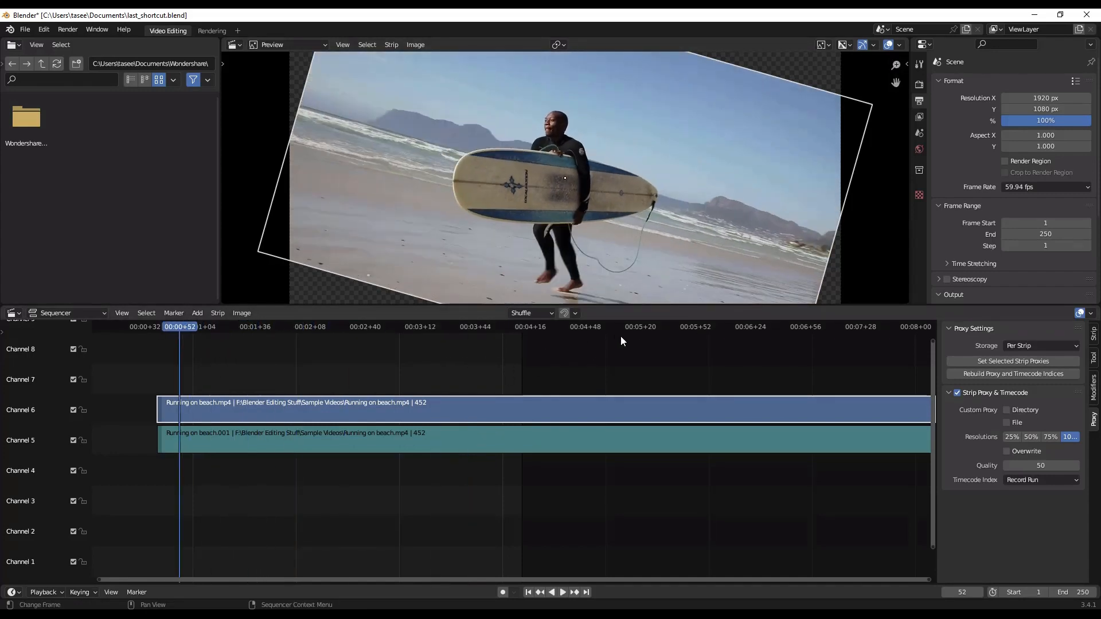
{"action": "left_click", "coordinate": [564, 593]}
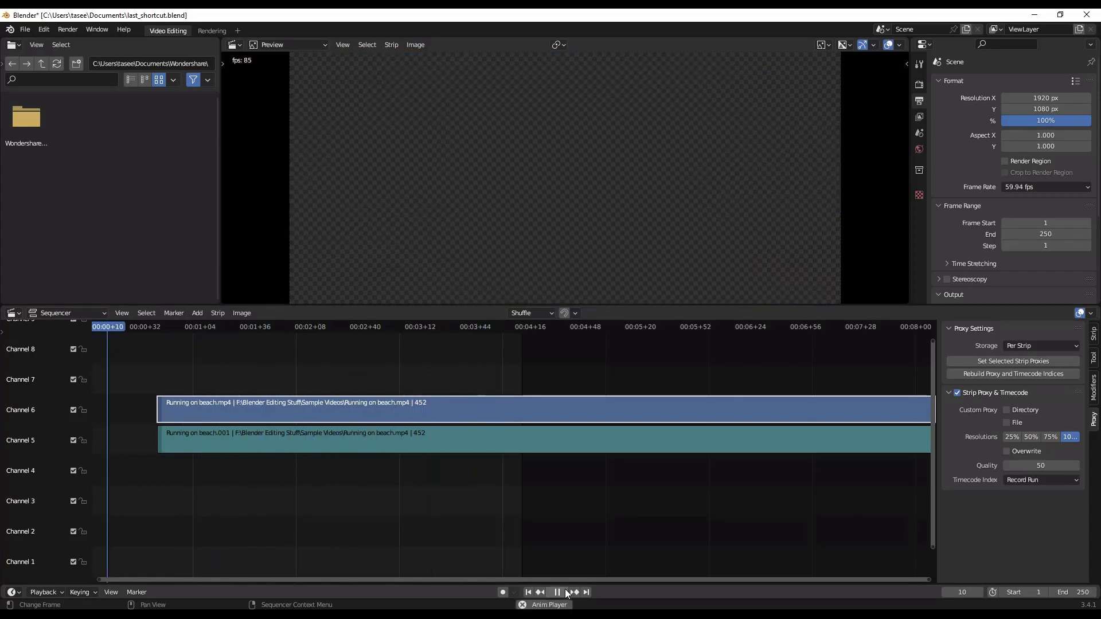
{"action": "left_click", "coordinate": [565, 592]}
{"action": "key", "text": "alt+a"}
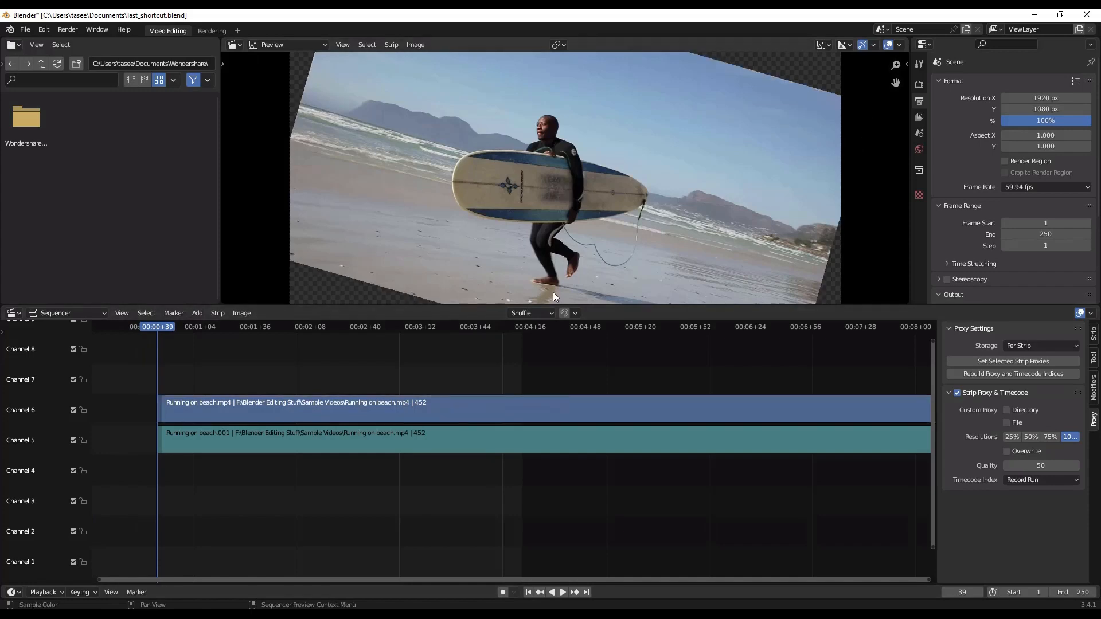
Select the movie strip in channel 6 and rotate it about -15.8° in the preview to level the picture.
{"action": "left_click", "coordinate": [537, 408]}
{"action": "left_click", "coordinate": [507, 194]}
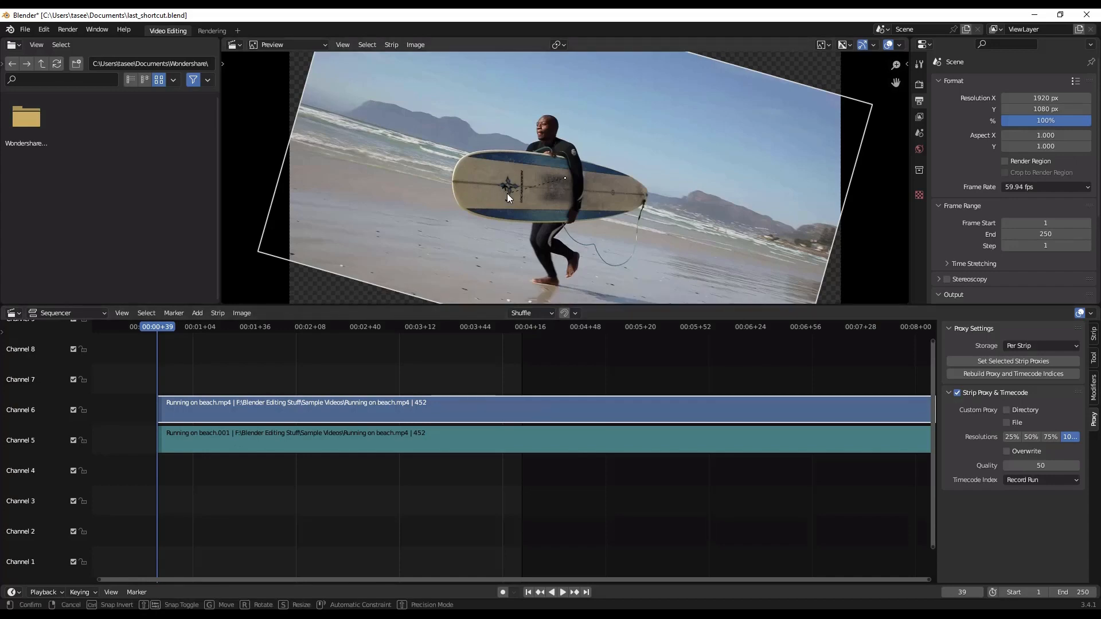
{"action": "key", "text": "r"}
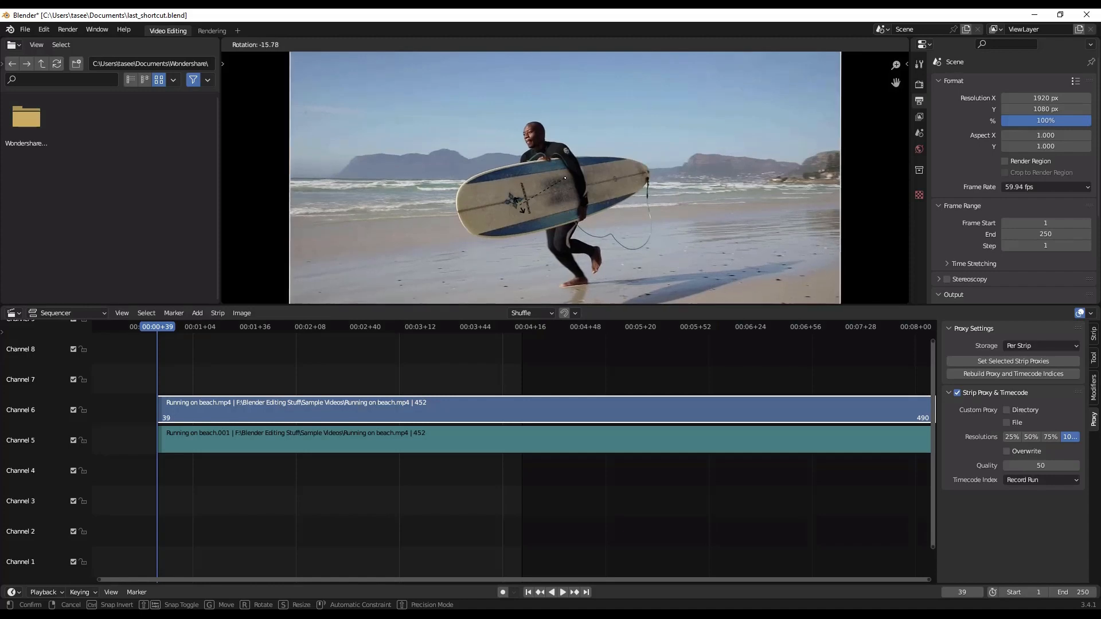
{"action": "left_click", "coordinate": [519, 206]}
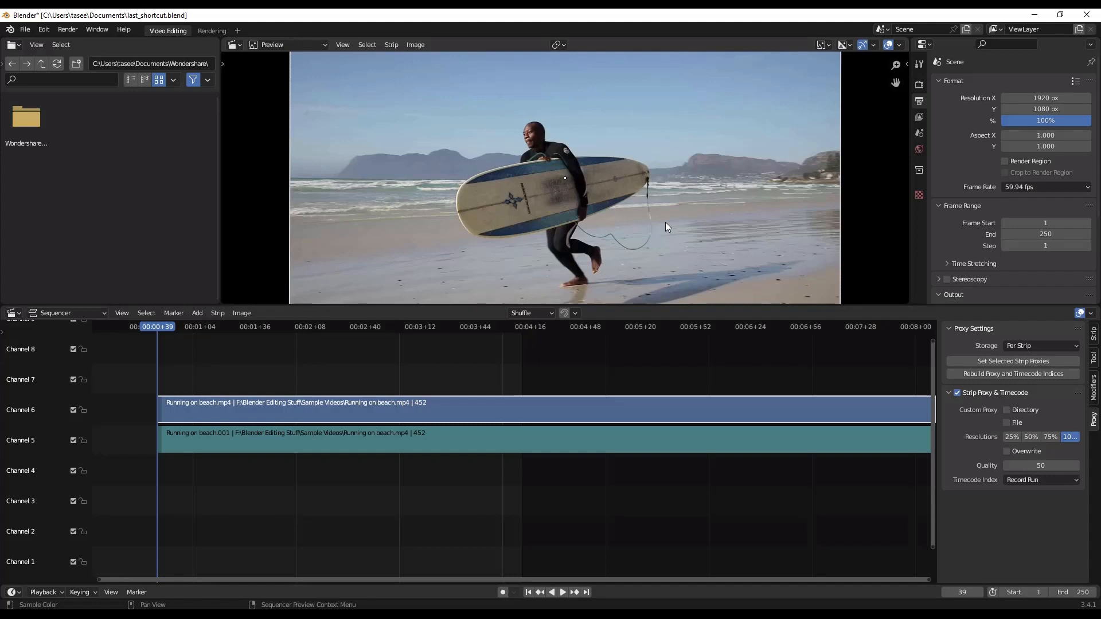
Scale the movie strip in channel 6 up uniformly to roughly 1.5 times in the preview and start playback.
{"action": "key", "text": "s"}
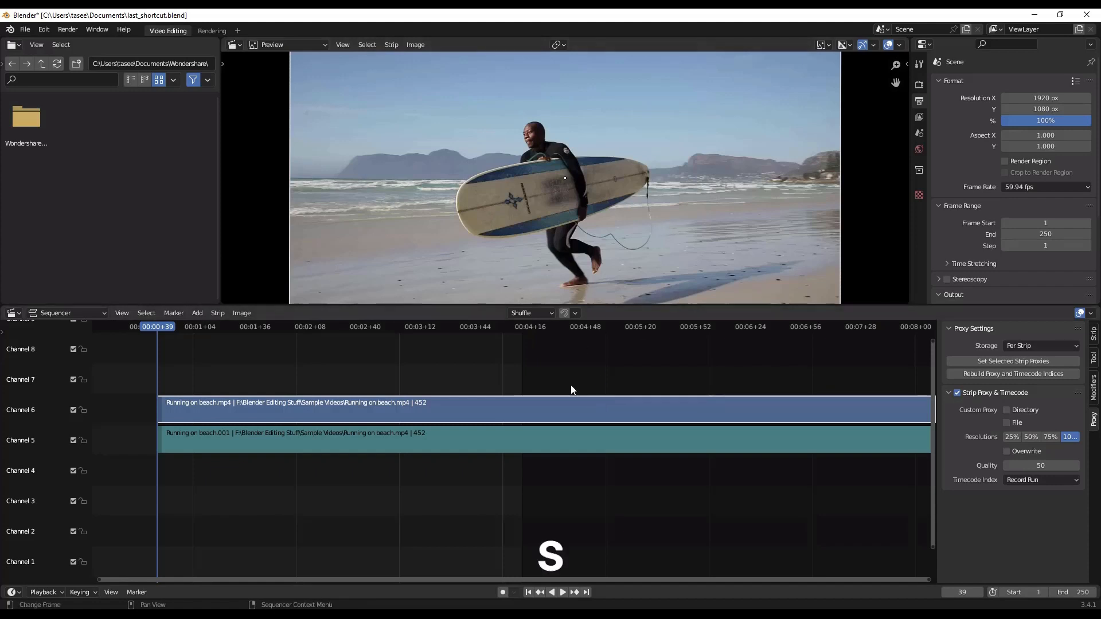
{"action": "left_click", "coordinate": [591, 437]}
{"action": "left_click", "coordinate": [581, 406]}
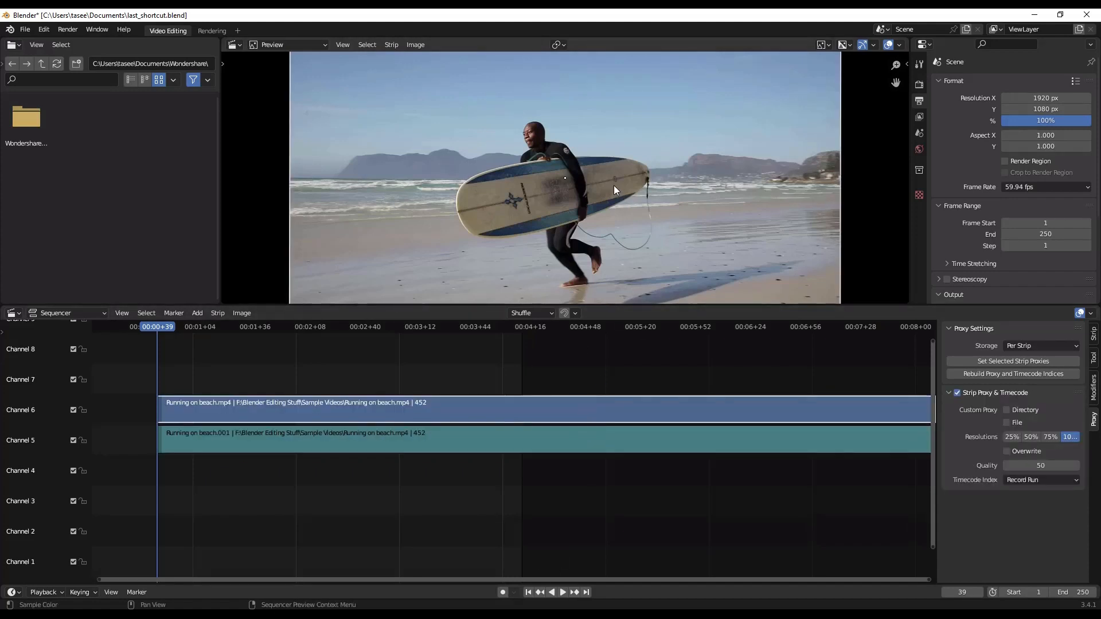
{"action": "key", "text": "s"}
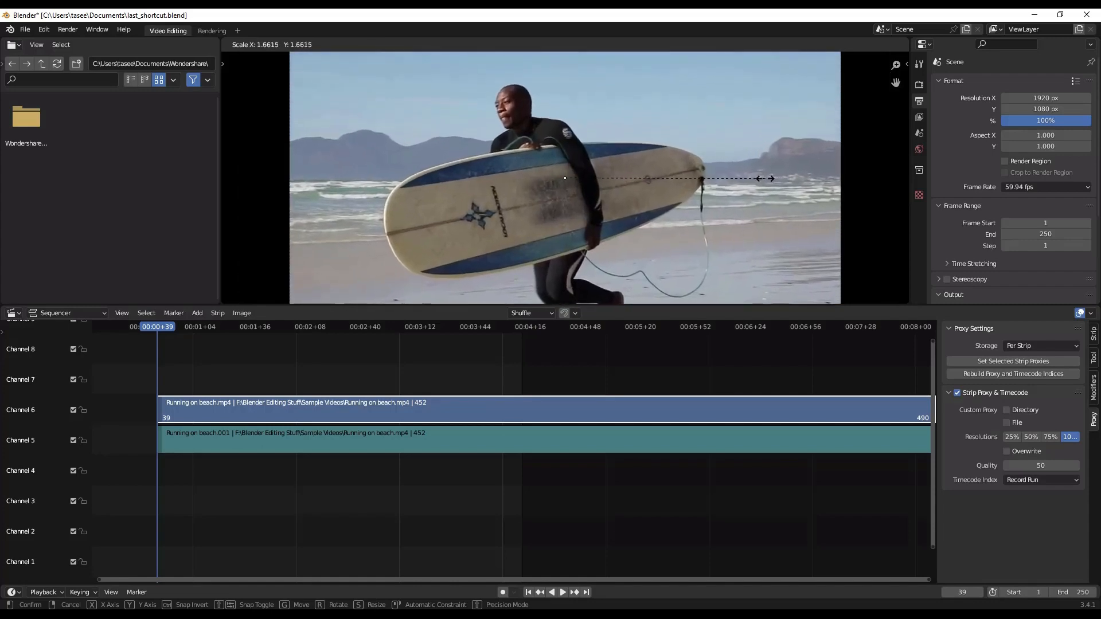
{"action": "left_click", "coordinate": [747, 181]}
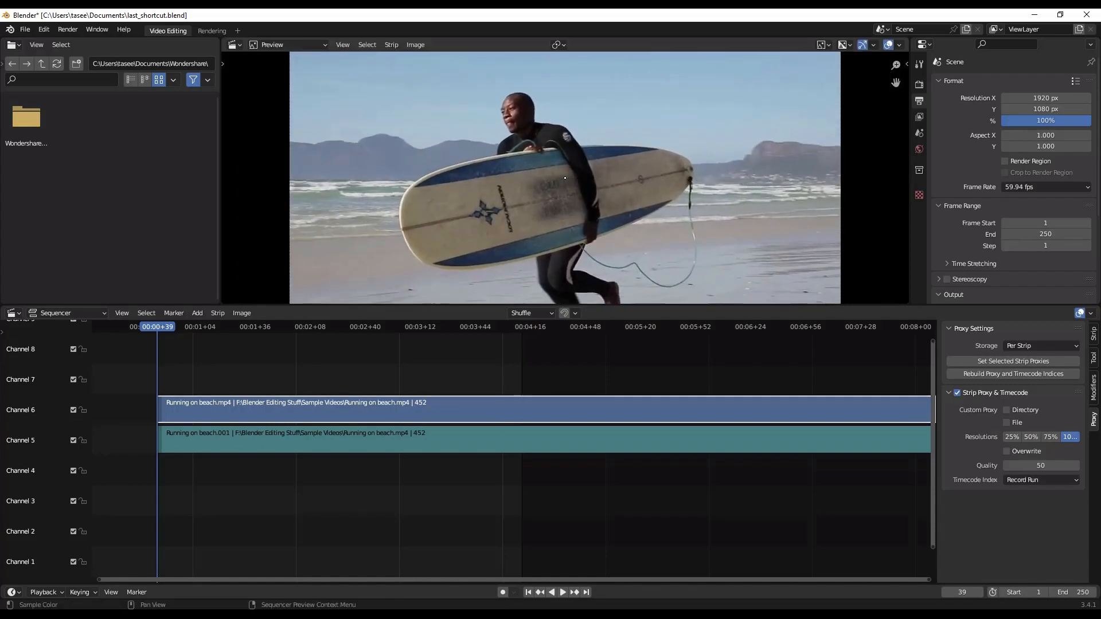
{"action": "left_click", "coordinate": [563, 592]}
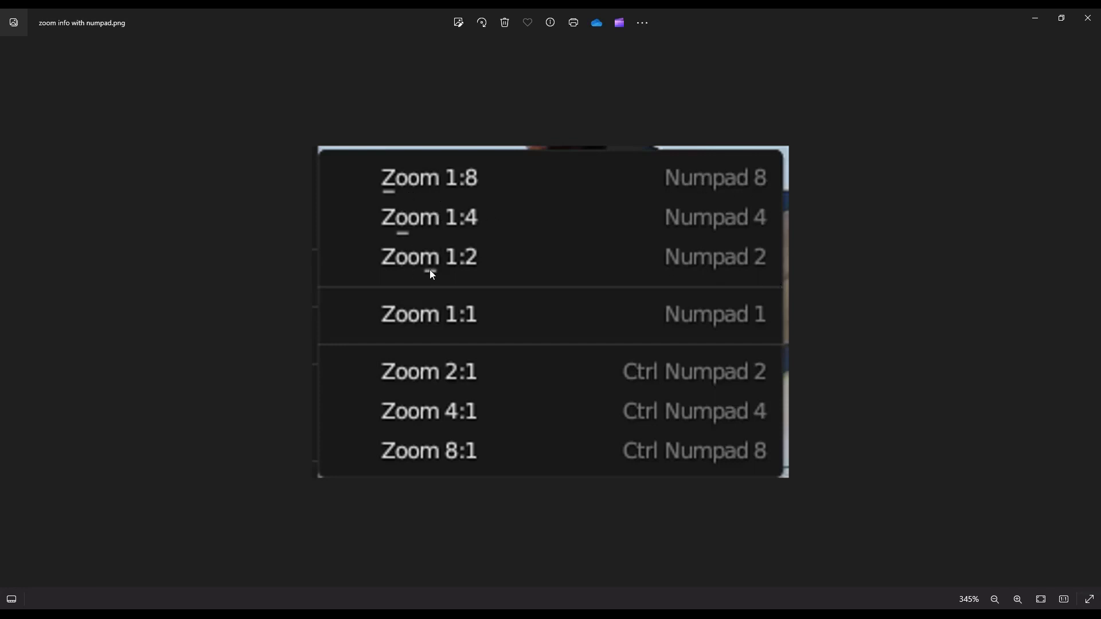
Minimize the zoom reference image and view the Blender preview at zoom 1:8, followed by zoom 1:2.
{"action": "left_click", "coordinate": [1036, 18]}
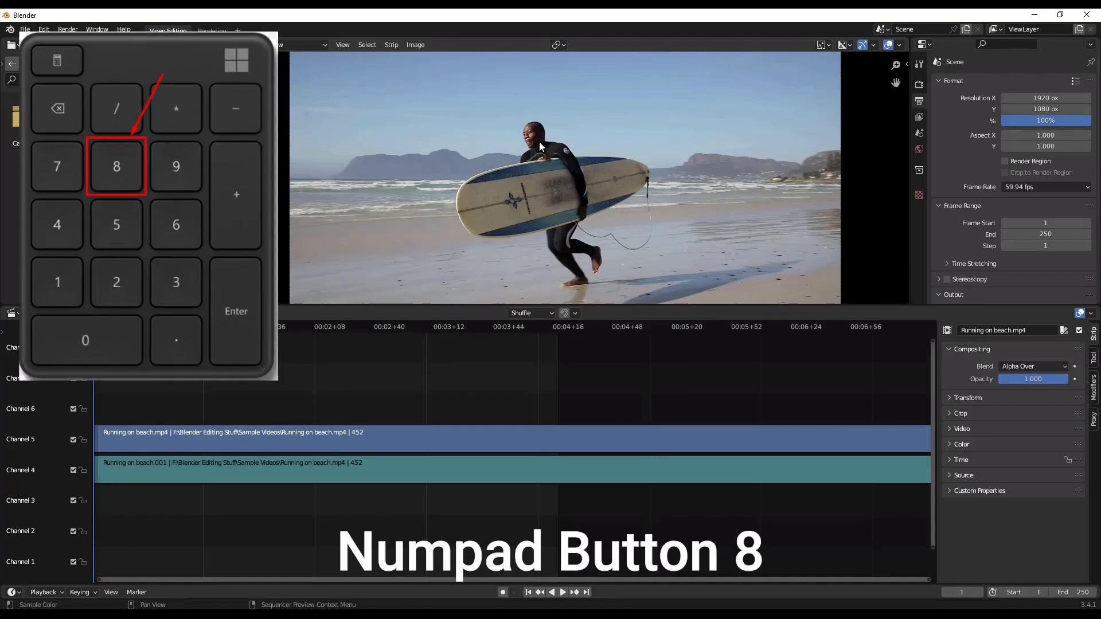
{"action": "key", "text": "KP_8"}
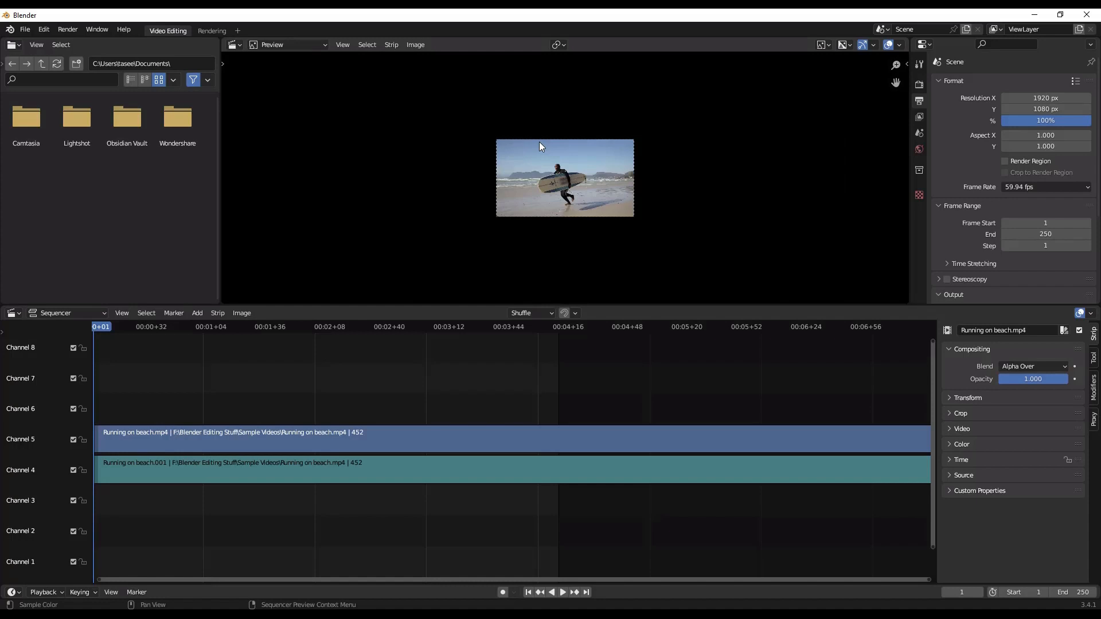
{"action": "key", "text": "KP_2"}
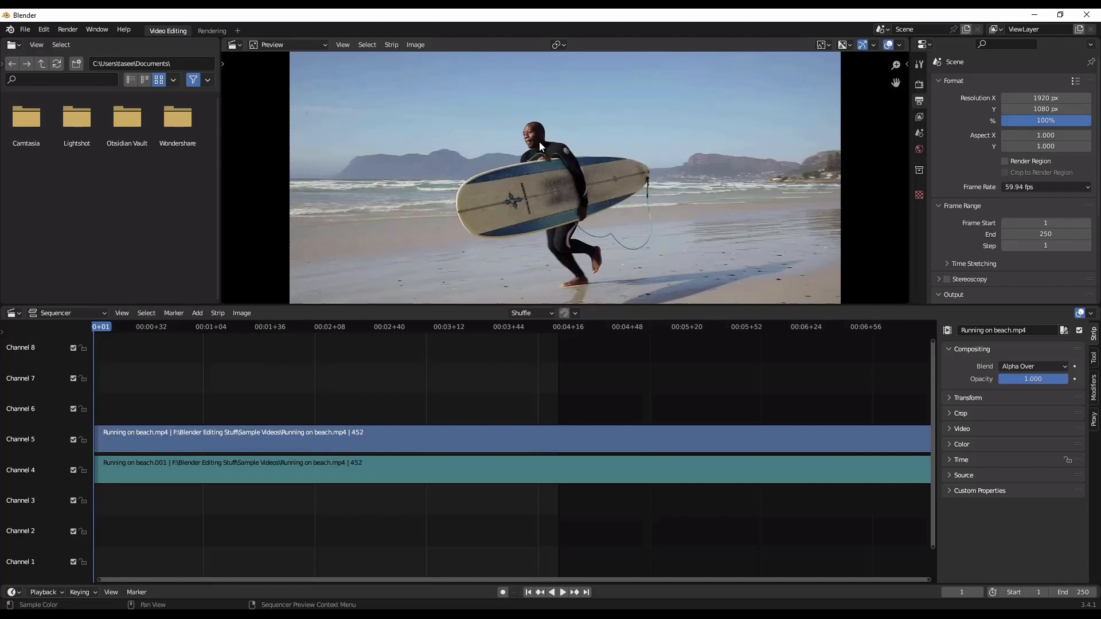
Magnify the preview to zoom 4:1, zoom back out and fit the whole frame in the preview area.
{"action": "key", "text": "ctrl+KP_4"}
{"action": "key", "text": "ctrl+KP_4"}
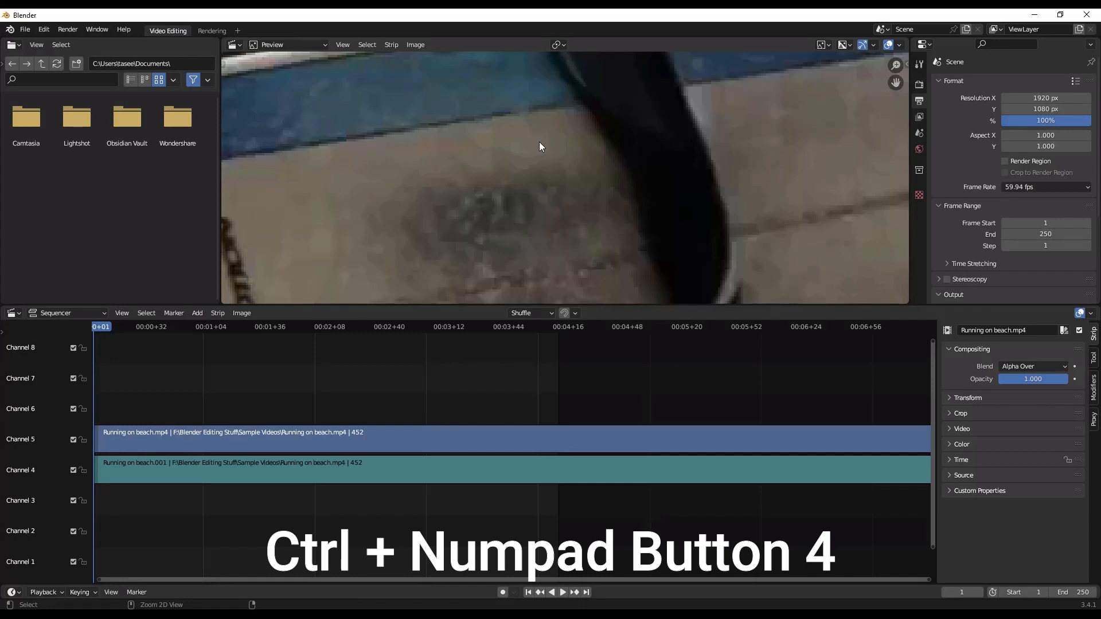
{"action": "scroll", "coordinate": [540, 143], "scroll_direction": "down", "scroll_amount": 2}
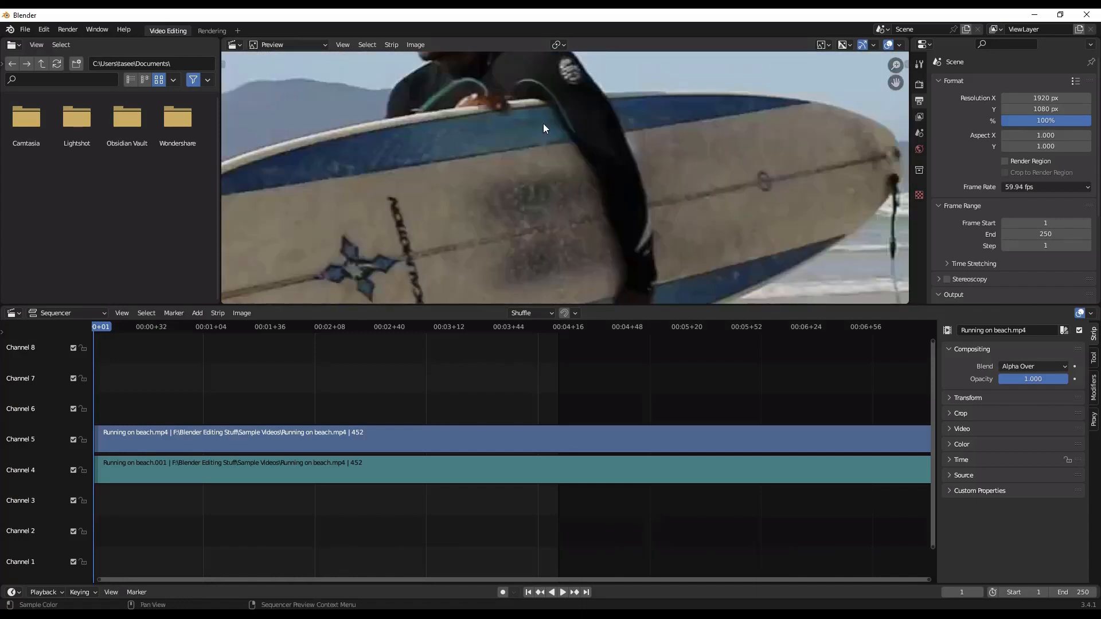
{"action": "key", "text": "Home"}
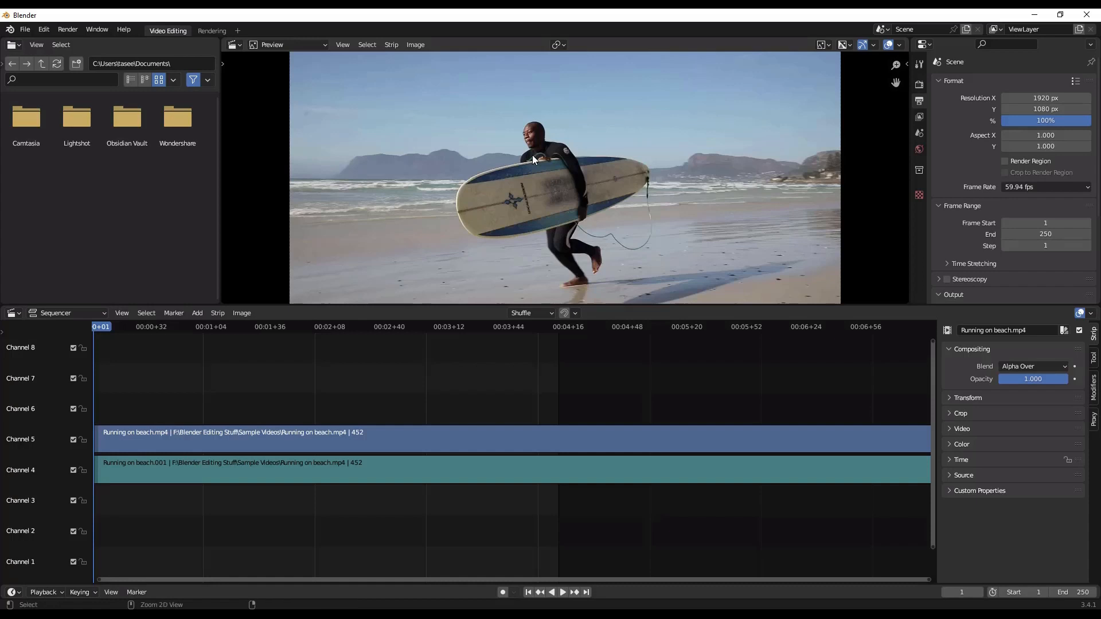
Cancel a first attempt to quit Blender, quit again and save the project as untitled_2.blend in the Documents folder.
{"action": "key", "text": "ctrl+q"}
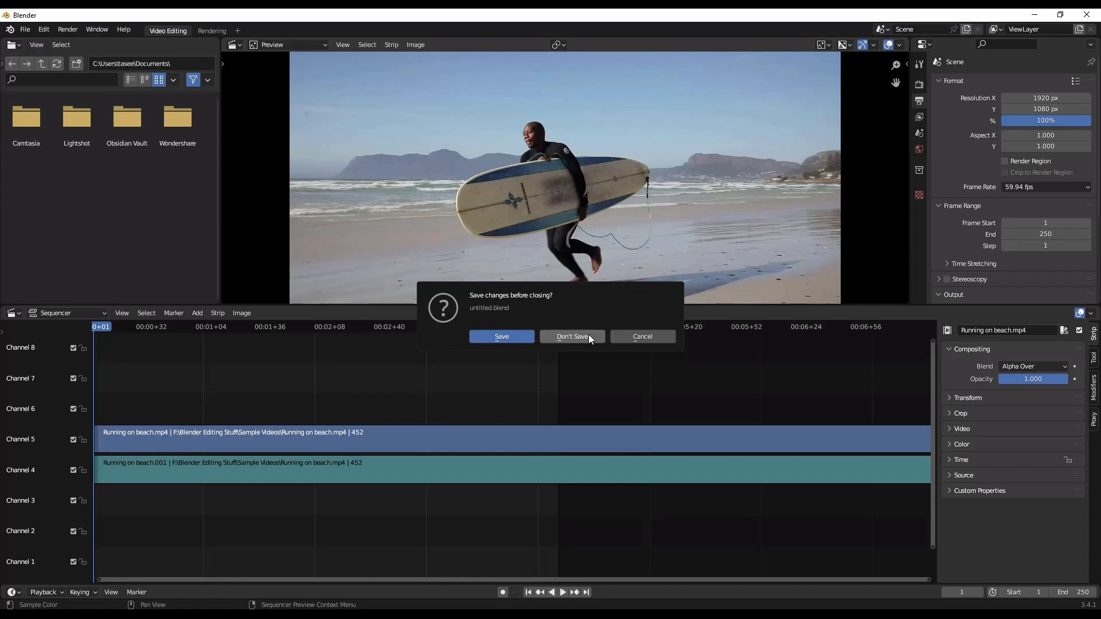
{"action": "left_click", "coordinate": [645, 337]}
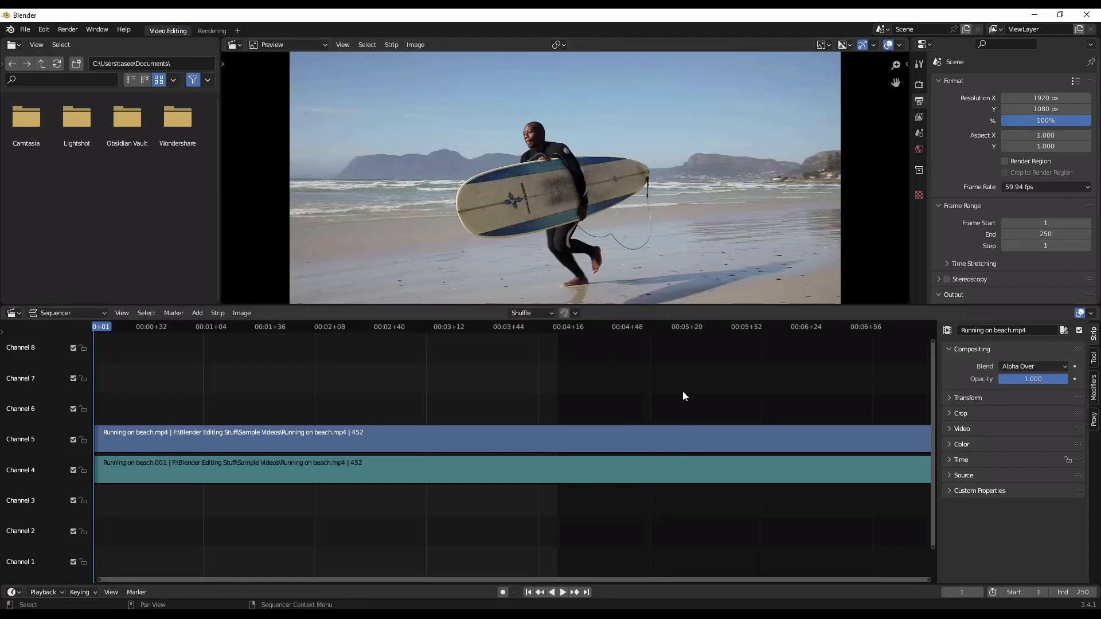
{"action": "key", "text": "ctrl+q"}
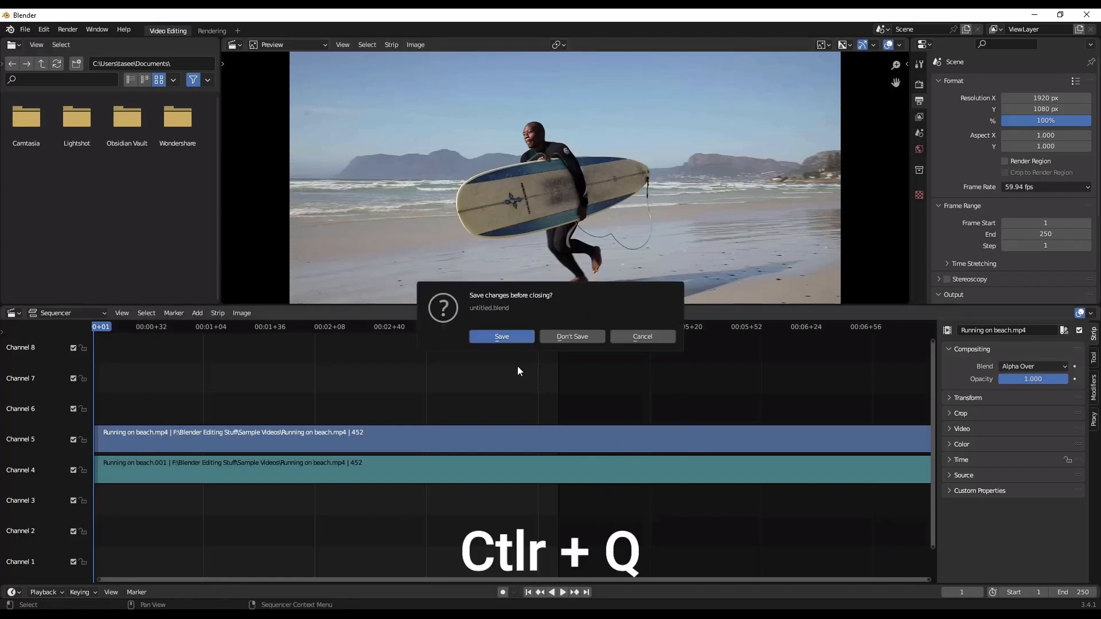
{"action": "left_click", "coordinate": [516, 337]}
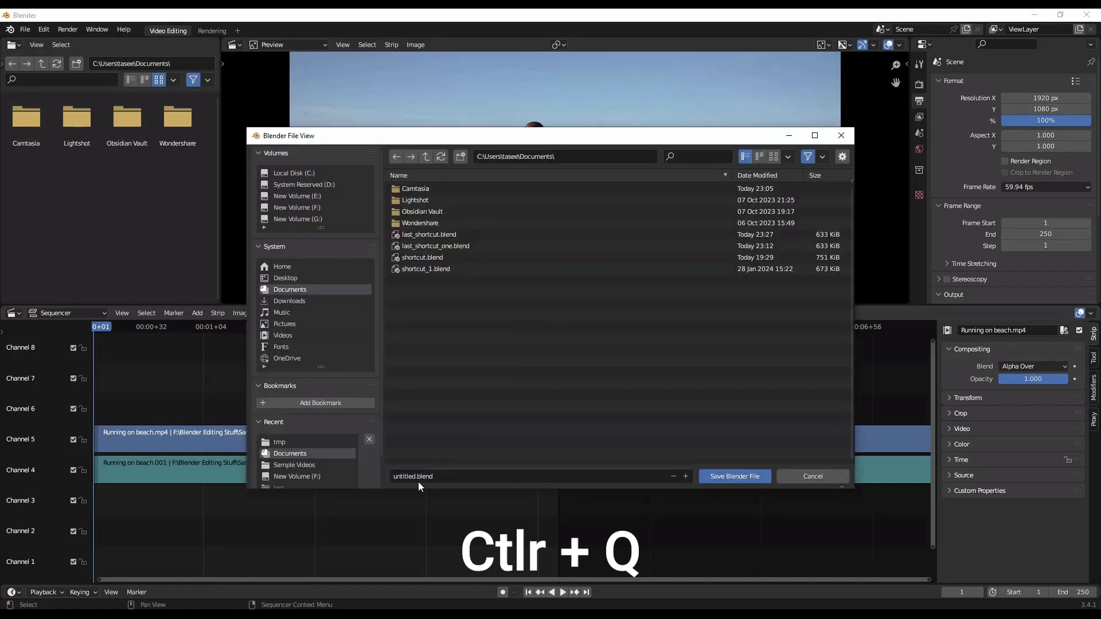
{"action": "type", "text": "_2"}
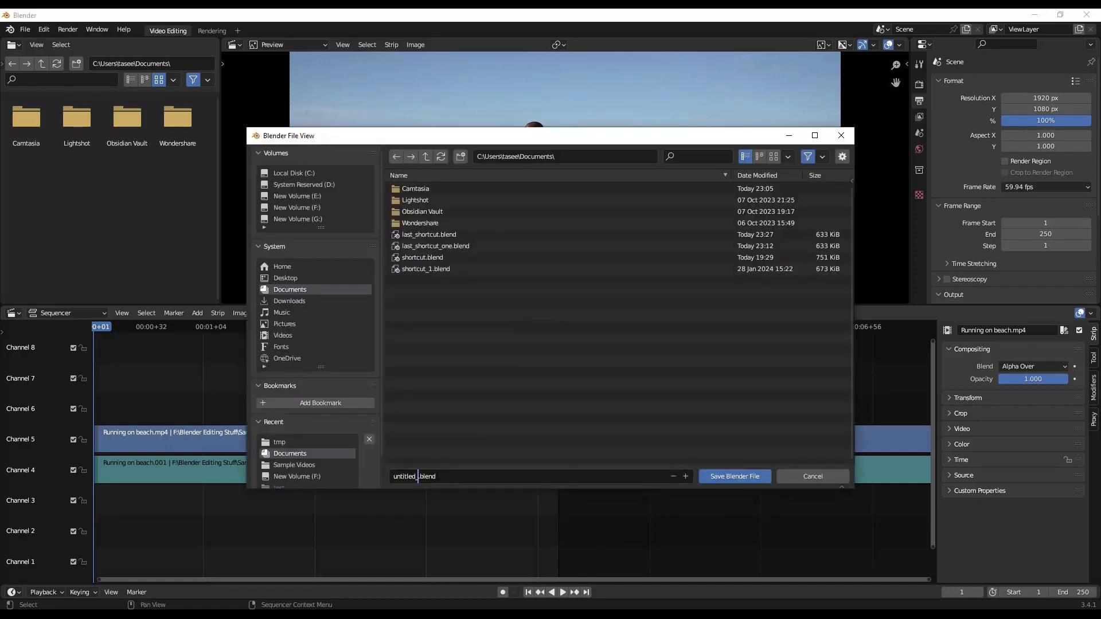
{"action": "left_click", "coordinate": [734, 477]}
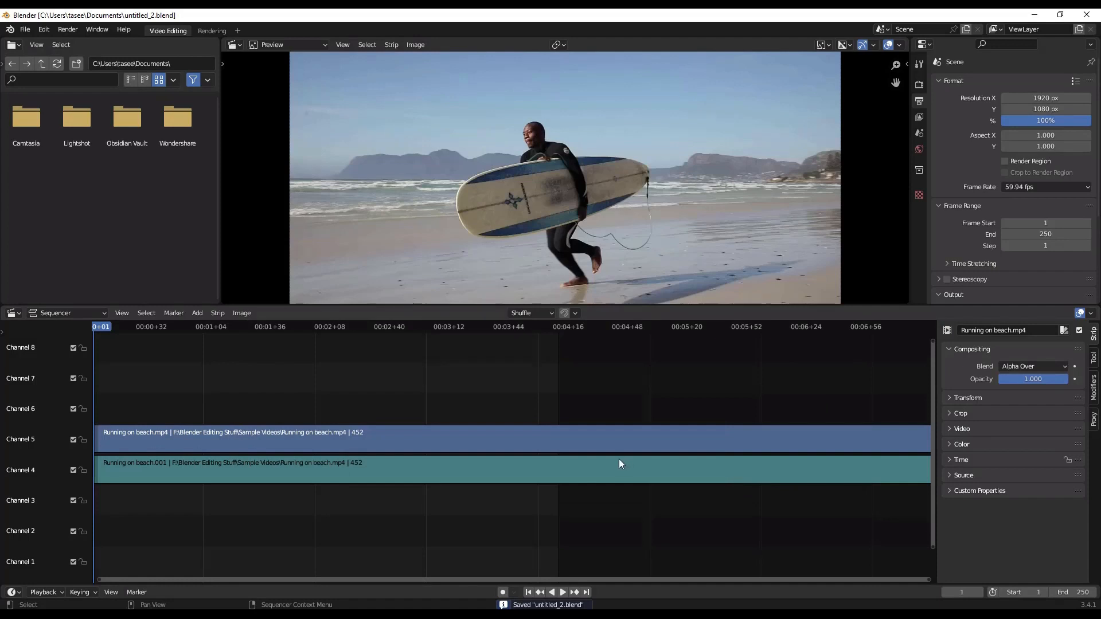